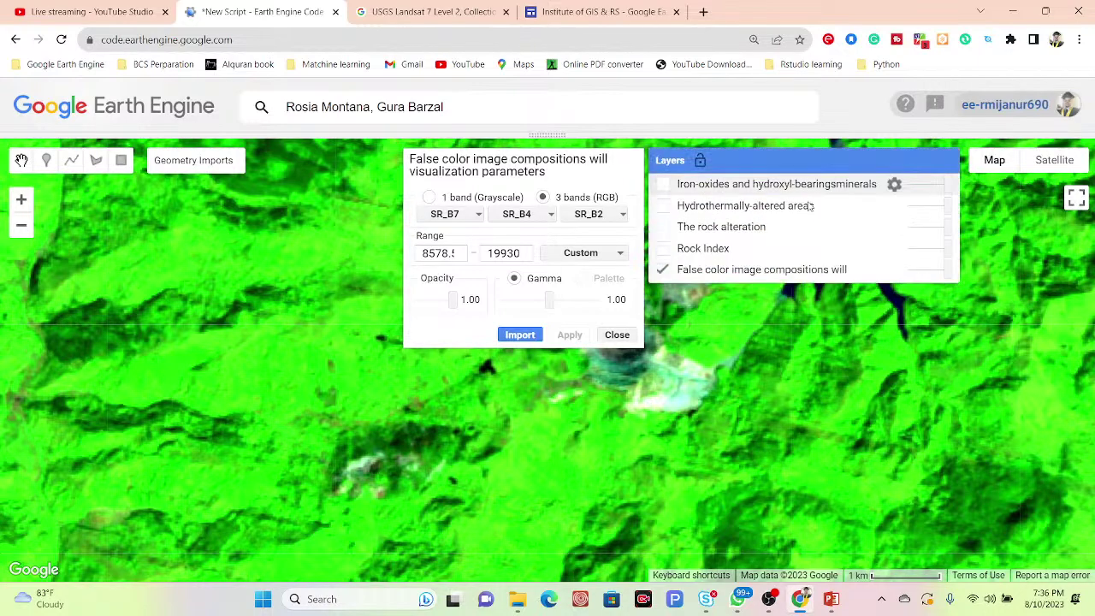
# Step: Display the Rock Index layer on the map and close its visualization settings
pyautogui.click(666, 249)
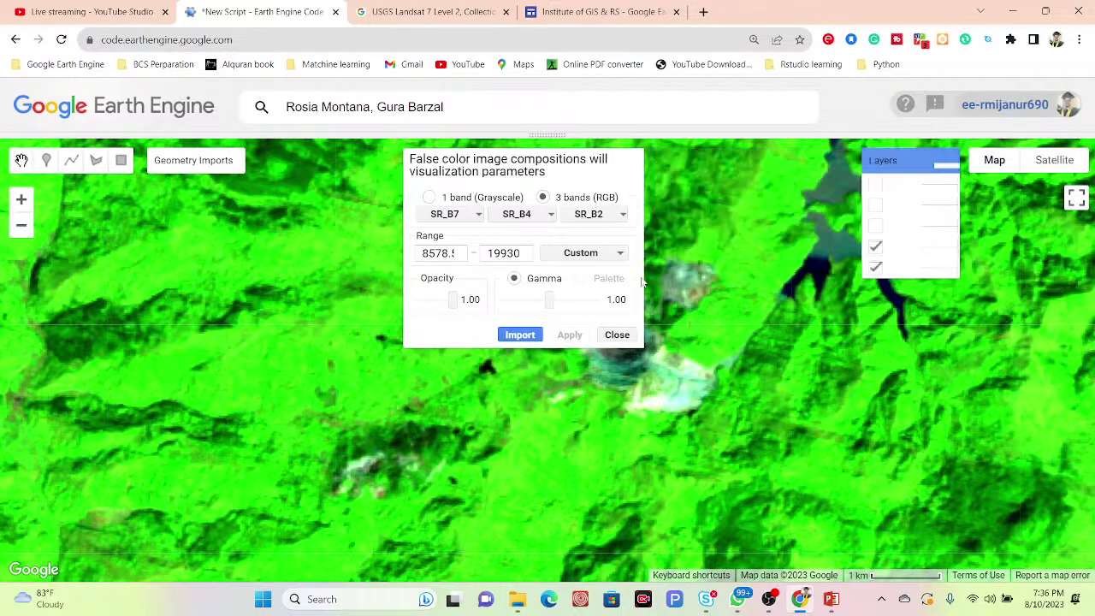
pyautogui.click(618, 336)
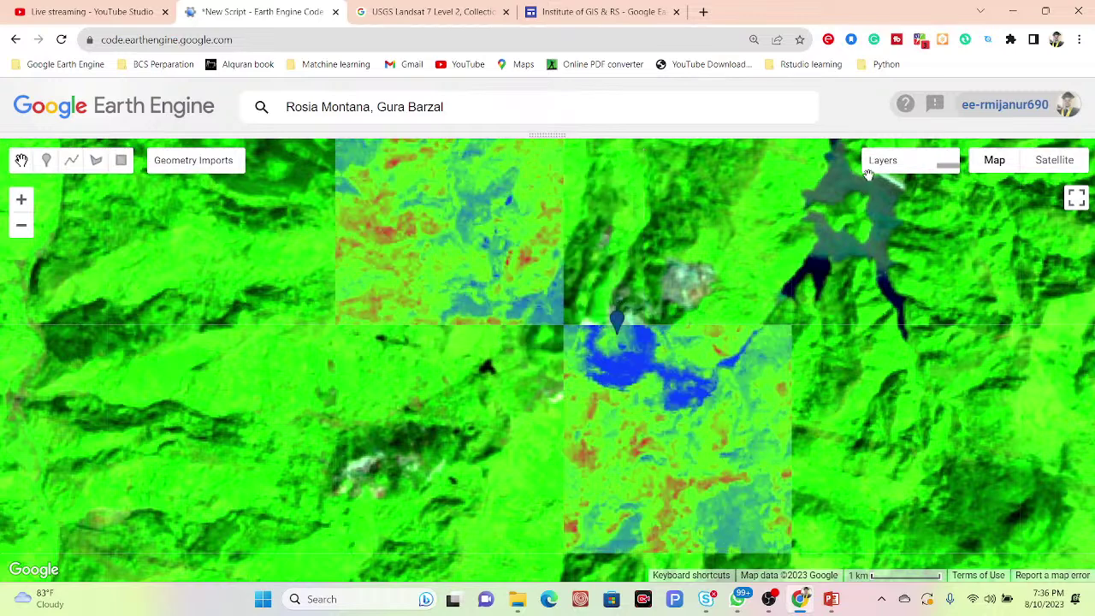
pyautogui.moveTo(871, 176)
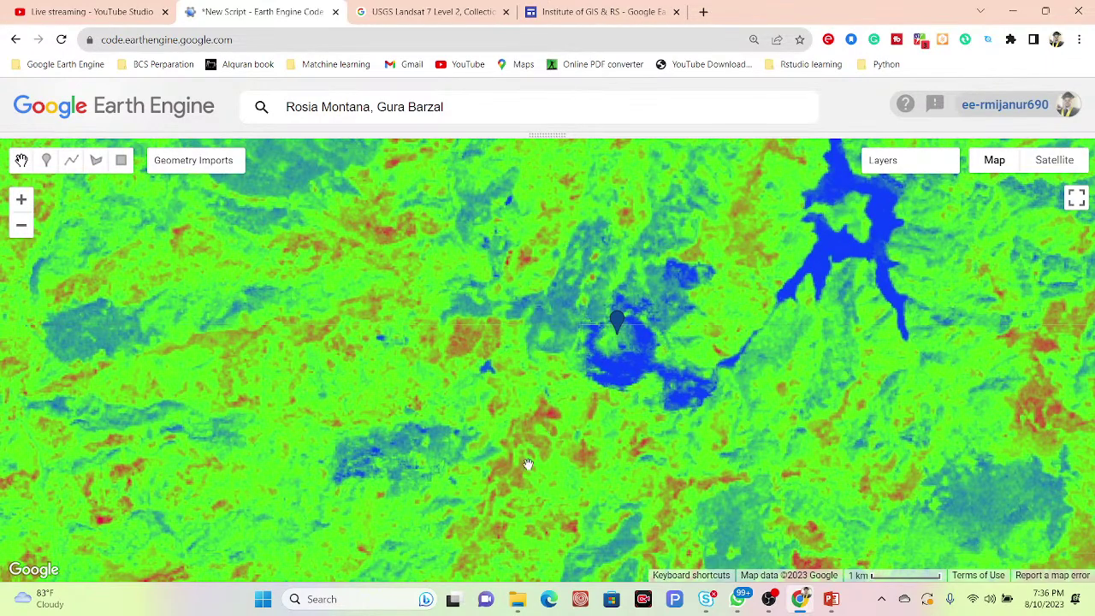
# Step: Pan around the mine pit to inspect Rock Index, then switch on The rock alteration layer
pyautogui.moveTo(909, 435); pyautogui.dragTo(827, 494)
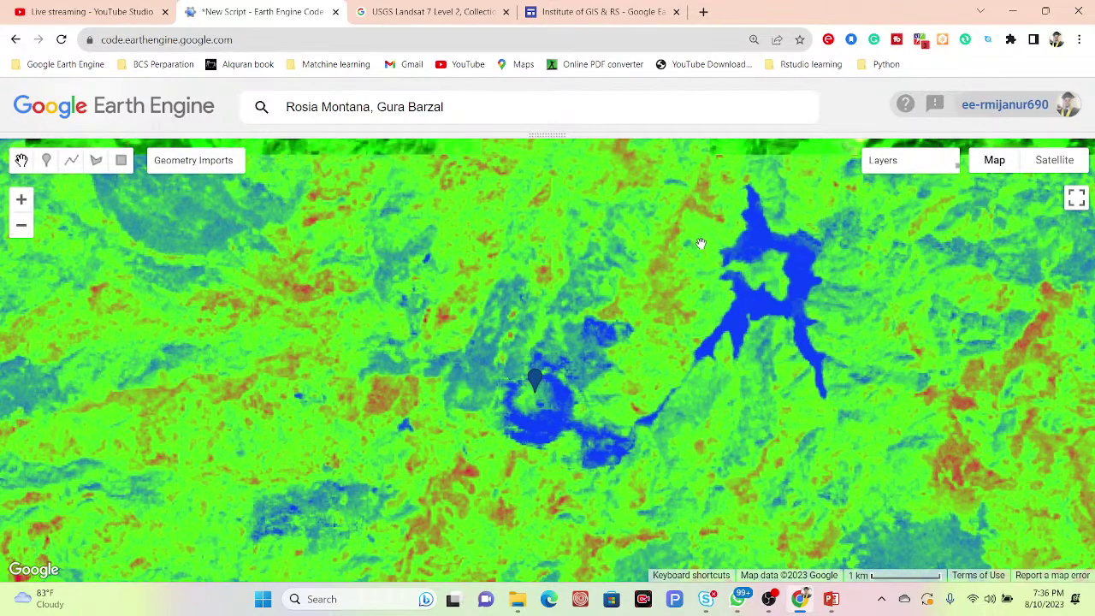
pyautogui.moveTo(387, 322); pyautogui.dragTo(451, 261)
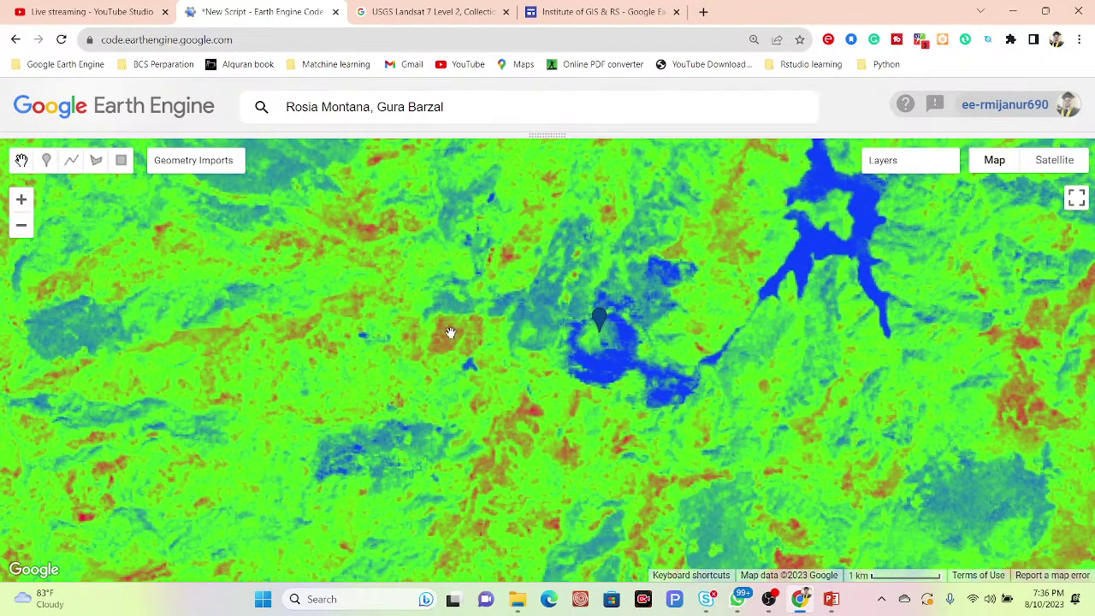
pyautogui.moveTo(758, 218); pyautogui.dragTo(746, 266)
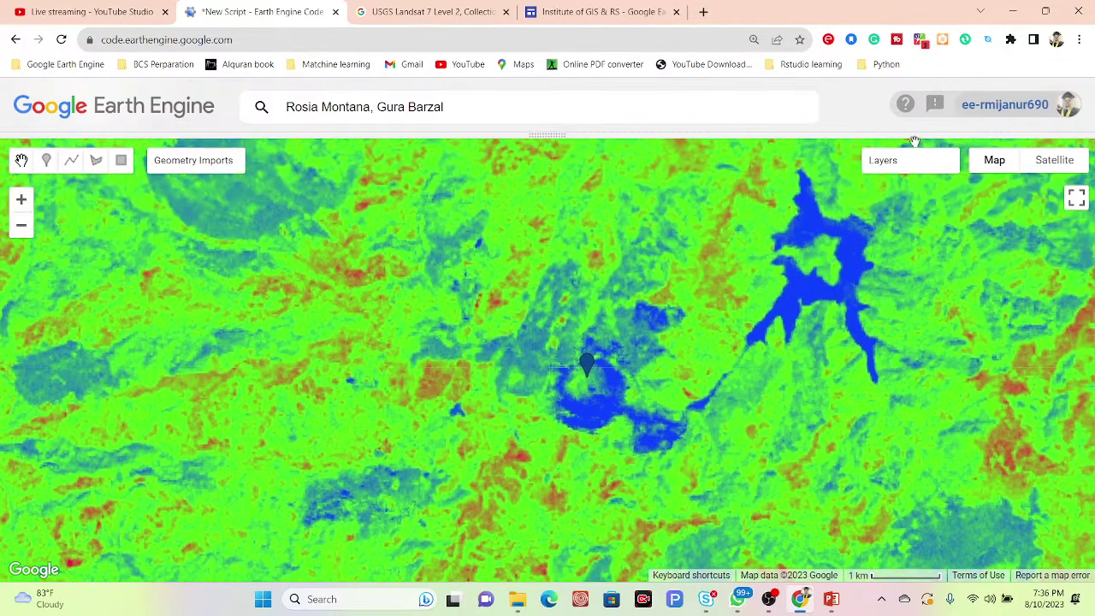
pyautogui.moveTo(909, 160)
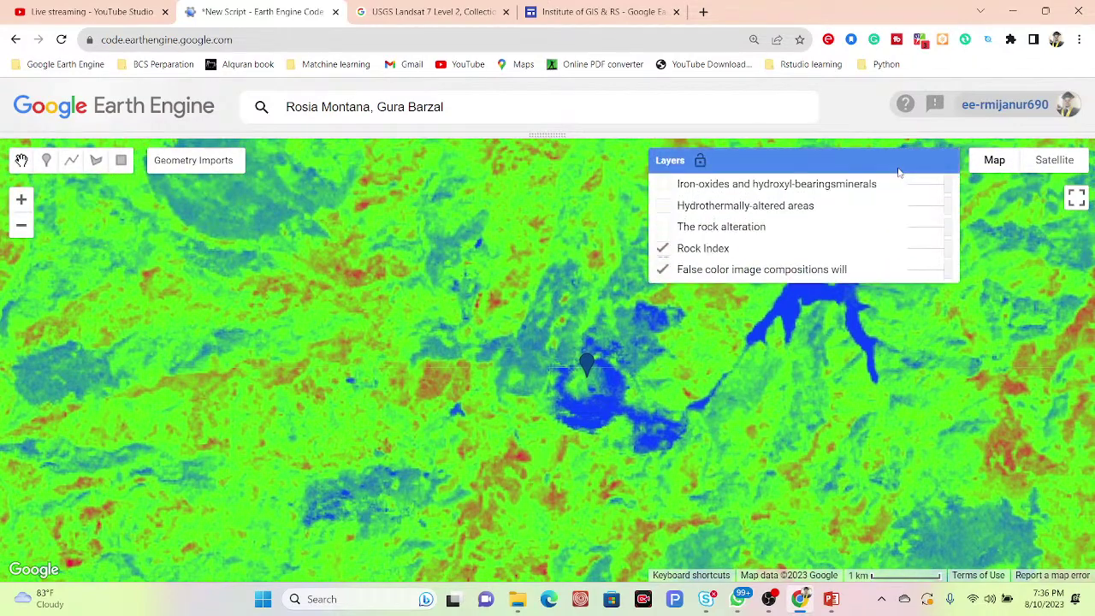
pyautogui.click(663, 228)
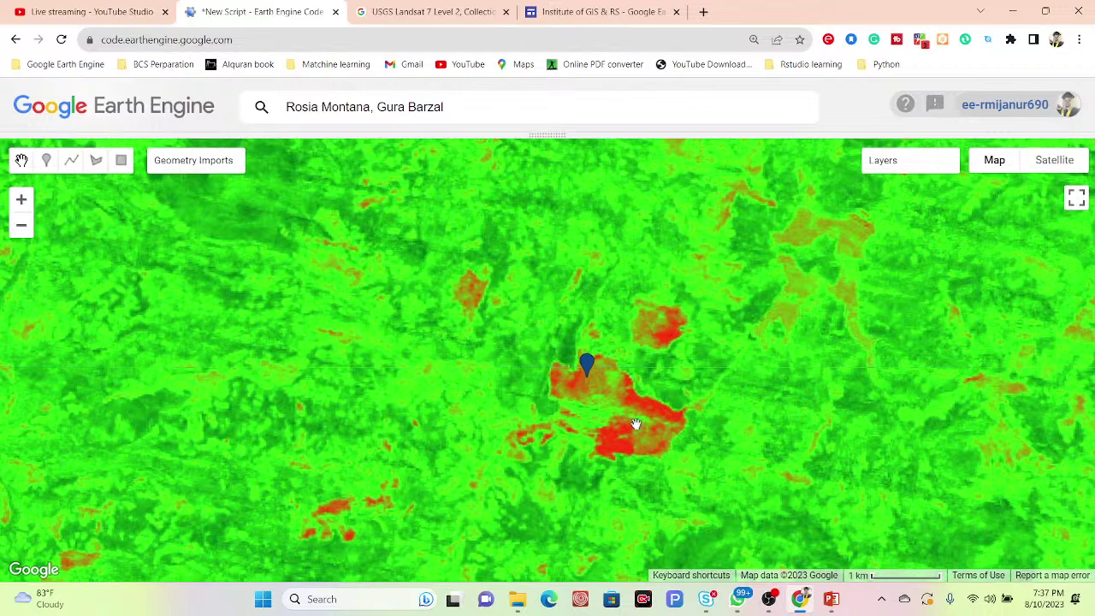
# Step: Inspect the alteration patches and switch on the Hydrothermally-altered areas layer
pyautogui.moveTo(611, 451); pyautogui.dragTo(653, 388)
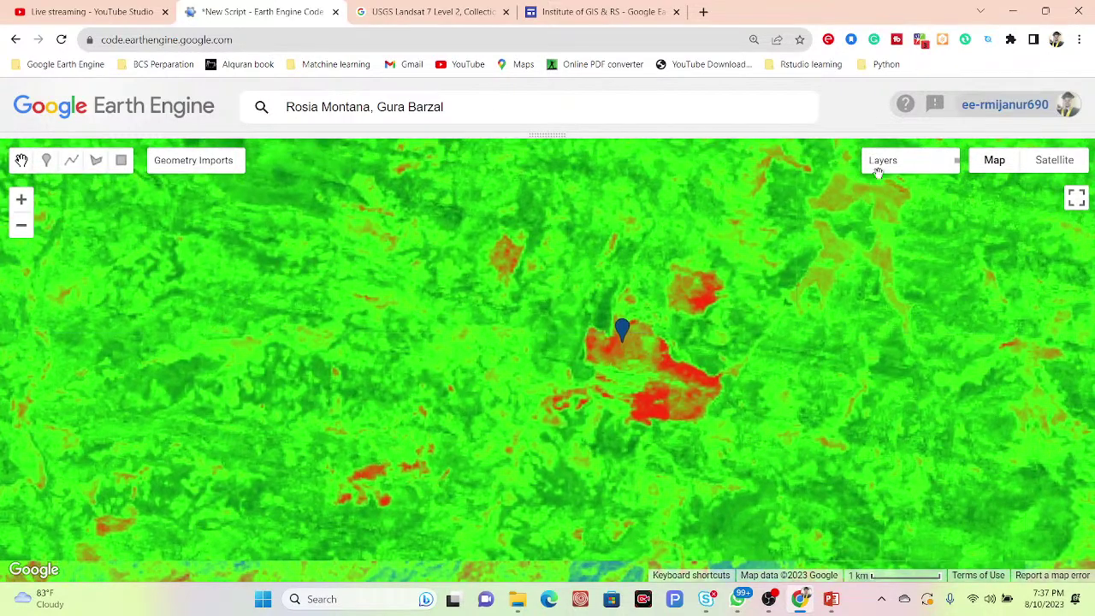
pyautogui.moveTo(893, 168)
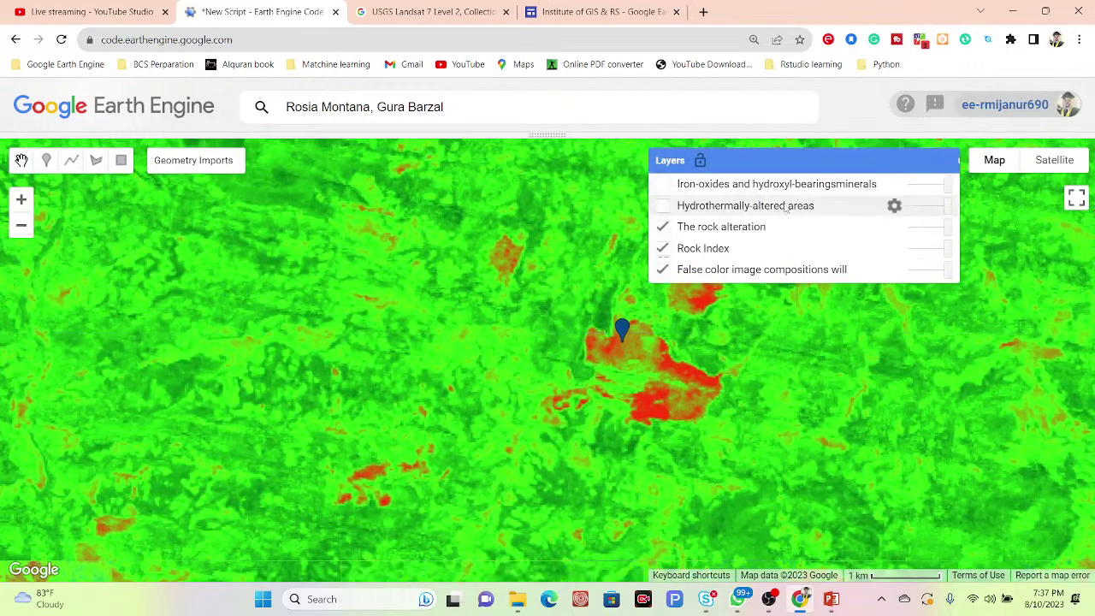
pyautogui.click(663, 207)
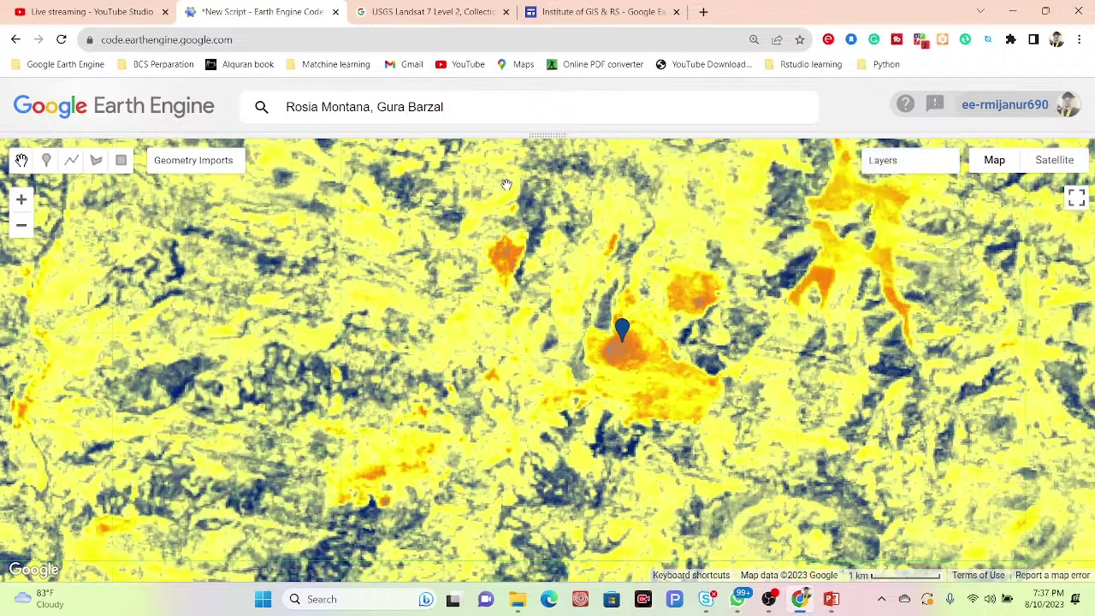
# Step: Pan over the hydrothermal result and pit, then switch on the Iron-oxides layer
pyautogui.moveTo(582, 327); pyautogui.dragTo(516, 370)
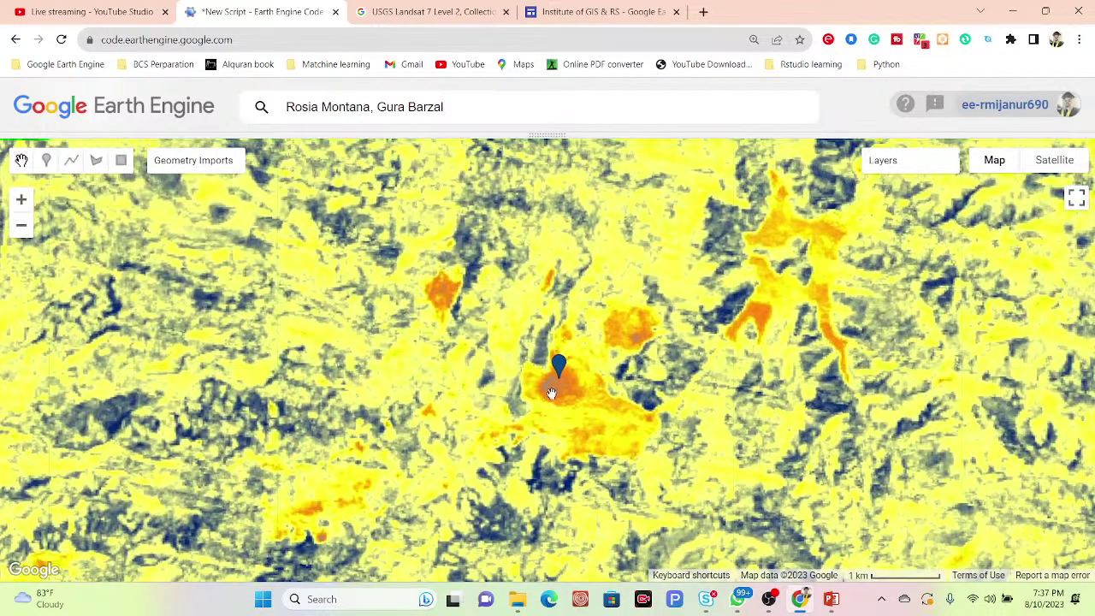
pyautogui.moveTo(738, 323); pyautogui.dragTo(735, 408)
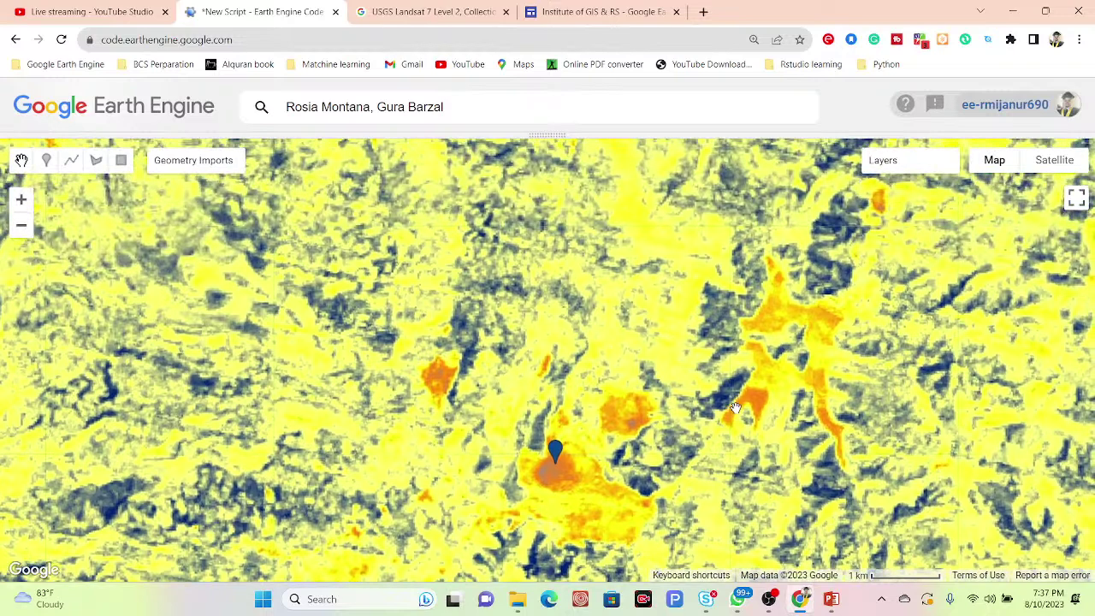
pyautogui.moveTo(886, 169)
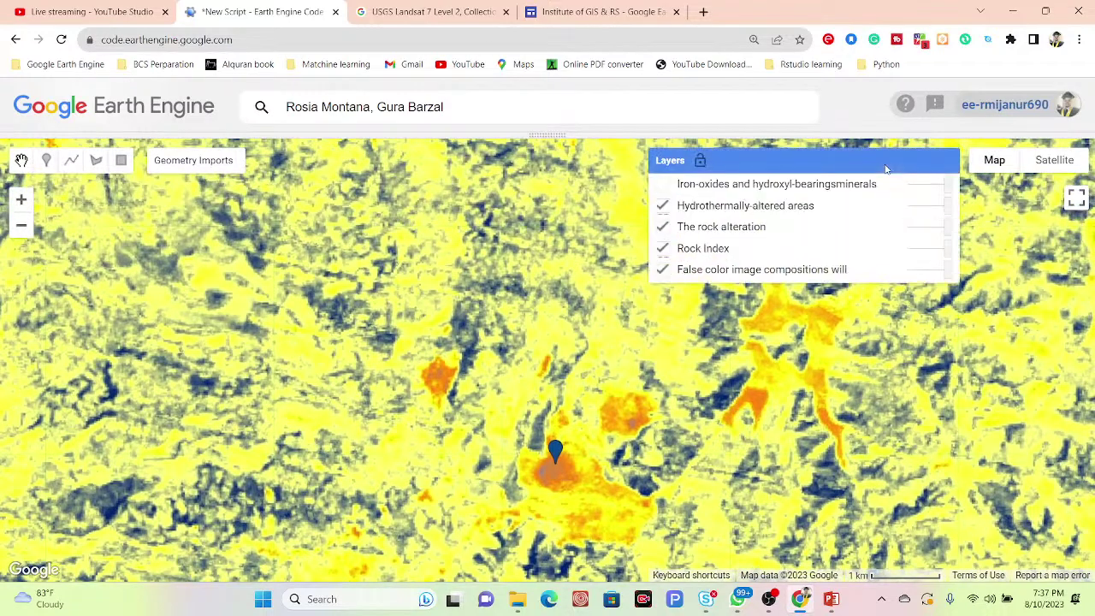
pyautogui.click(664, 184)
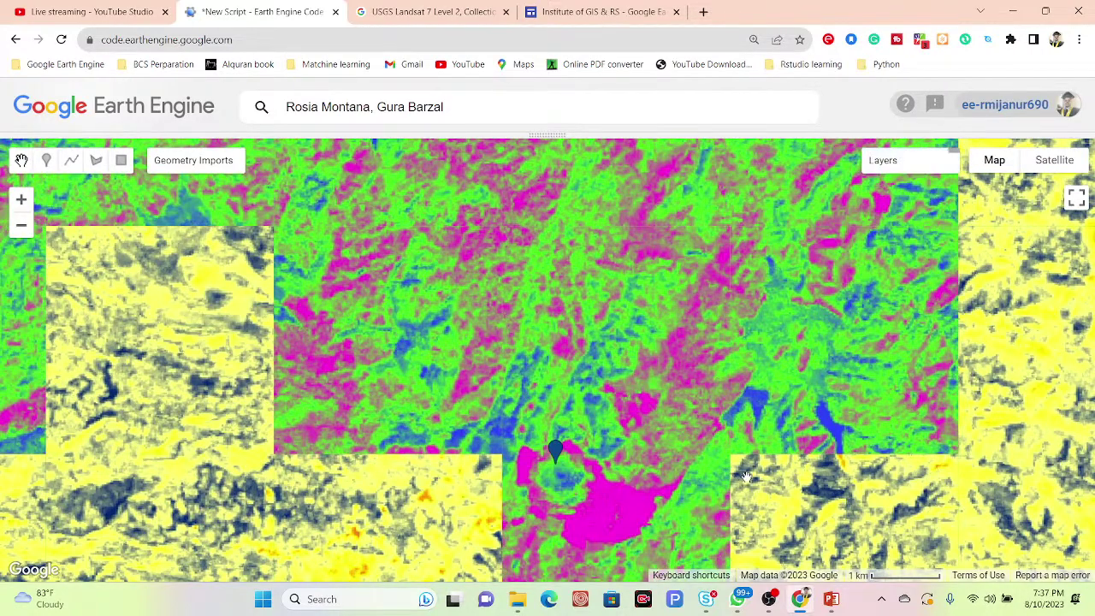
# Step: Pan the map to view the iron-oxides result and bring the code editor back above it
pyautogui.moveTo(596, 520); pyautogui.dragTo(602, 423)
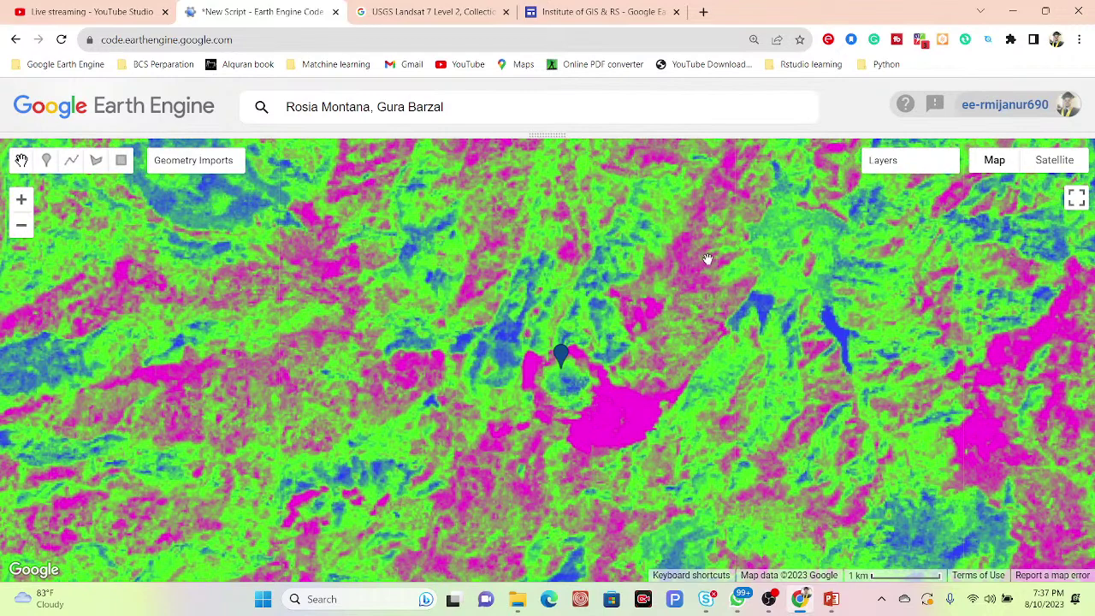
pyautogui.moveTo(707, 258); pyautogui.dragTo(682, 336)
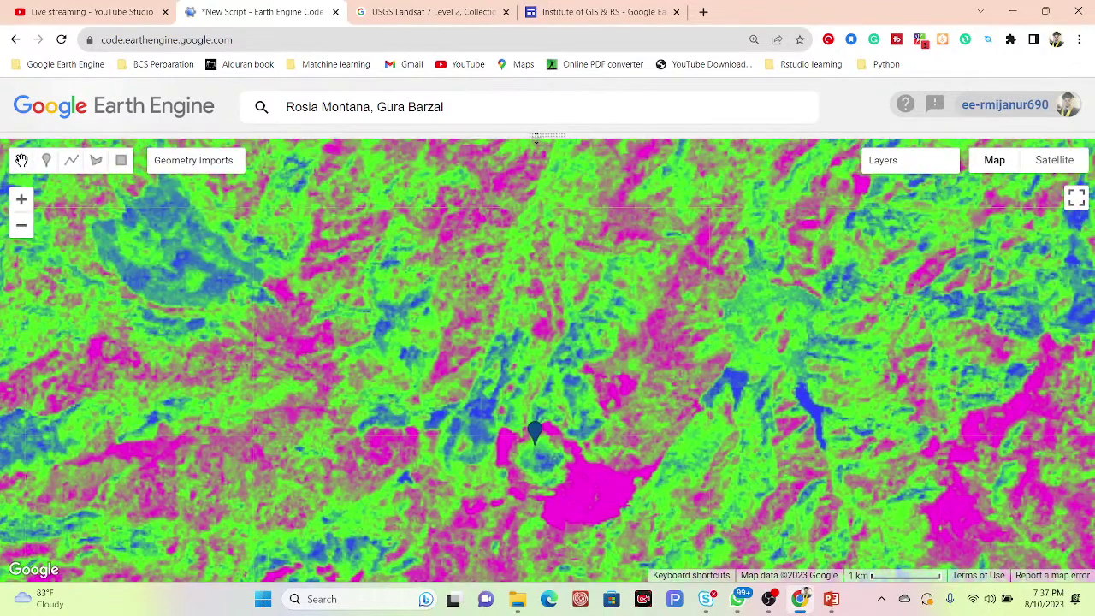
pyautogui.click(536, 137)
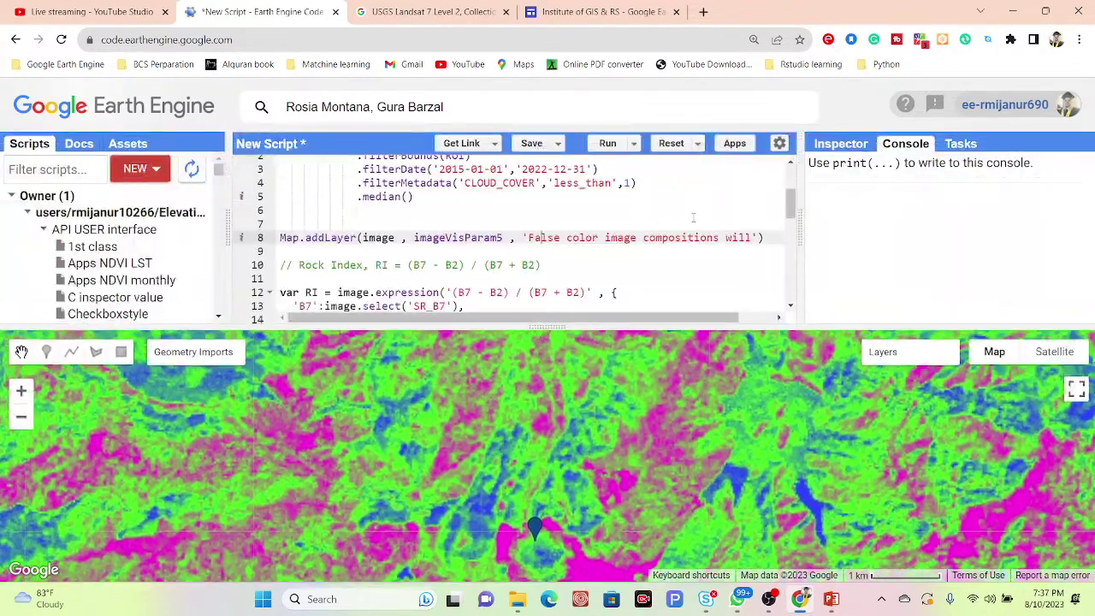
# Step: Review the Rock Index formula, its RI expression and its Map.addLayer line in the script
pyautogui.moveTo(793, 205); pyautogui.dragTo(791, 218)
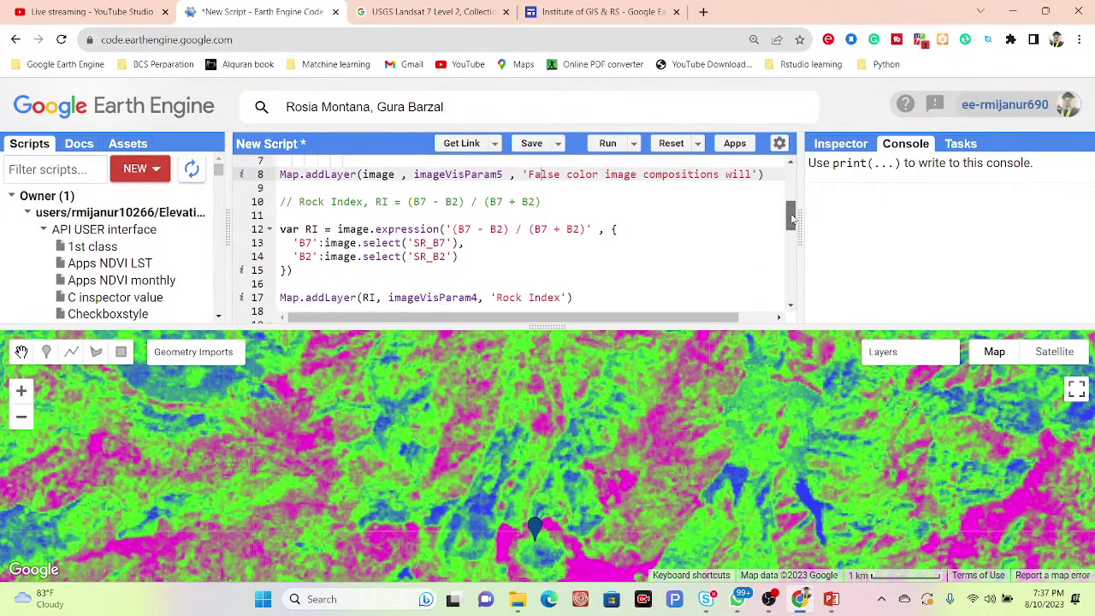
pyautogui.click(308, 272)
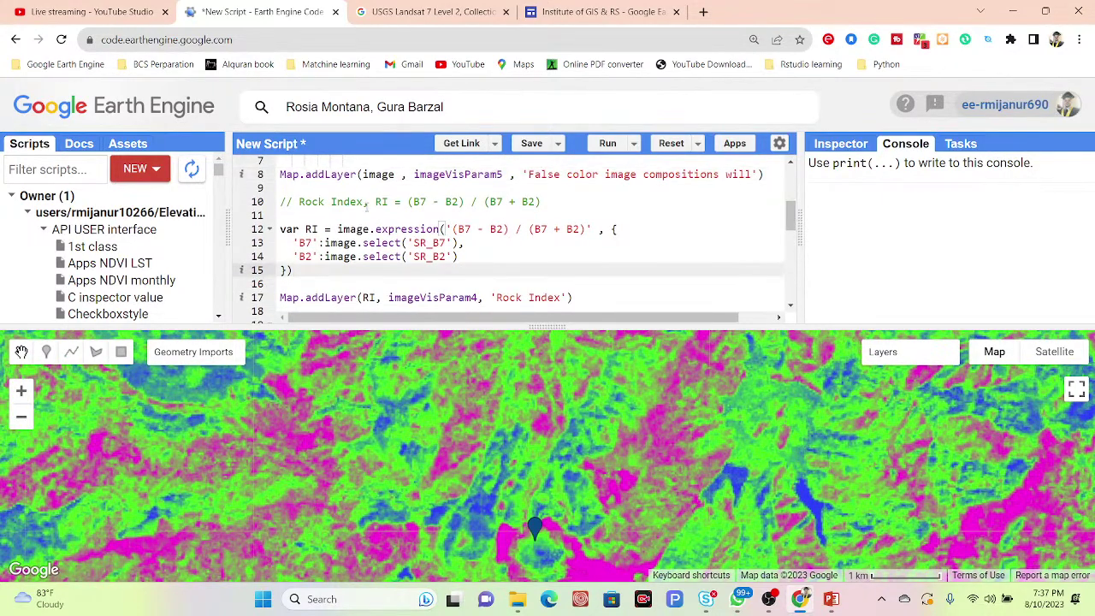
pyautogui.moveTo(373, 203); pyautogui.dragTo(554, 202)
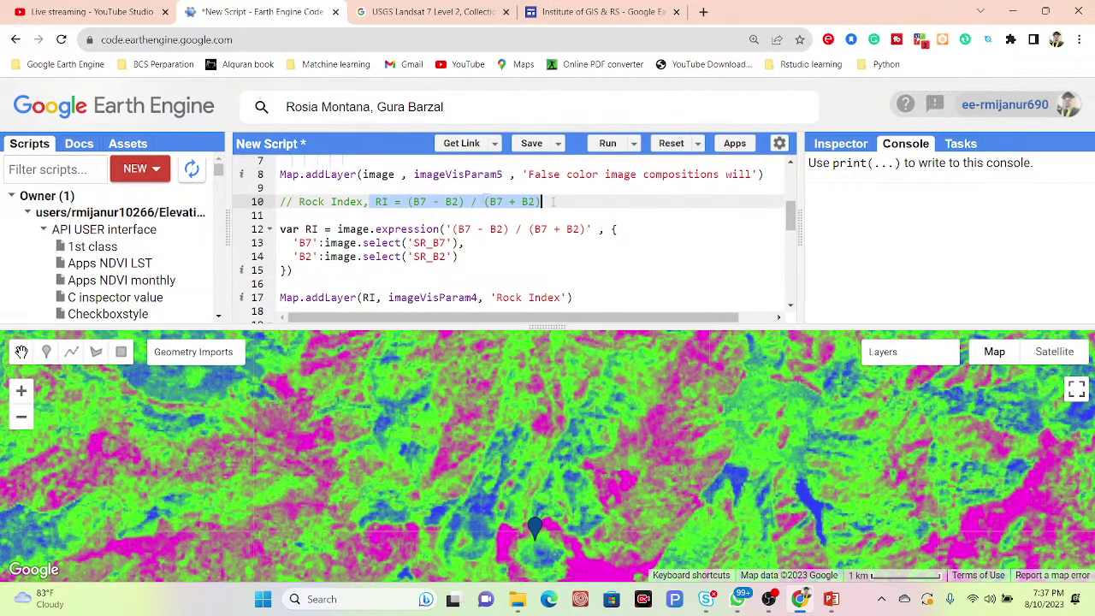
pyautogui.moveTo(321, 272); pyautogui.dragTo(280, 229)
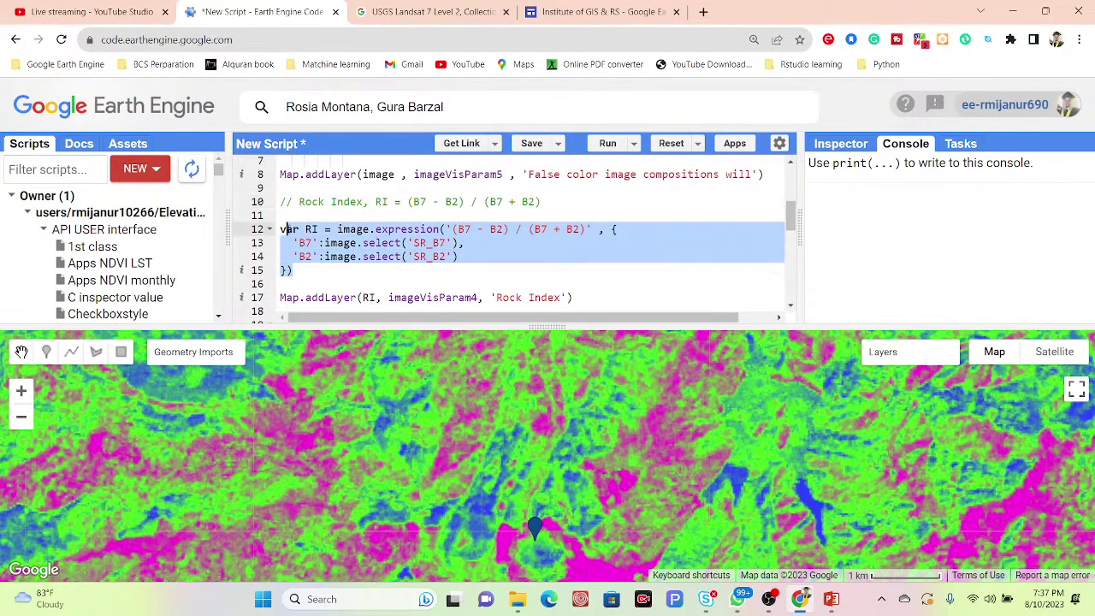
pyautogui.click(360, 297)
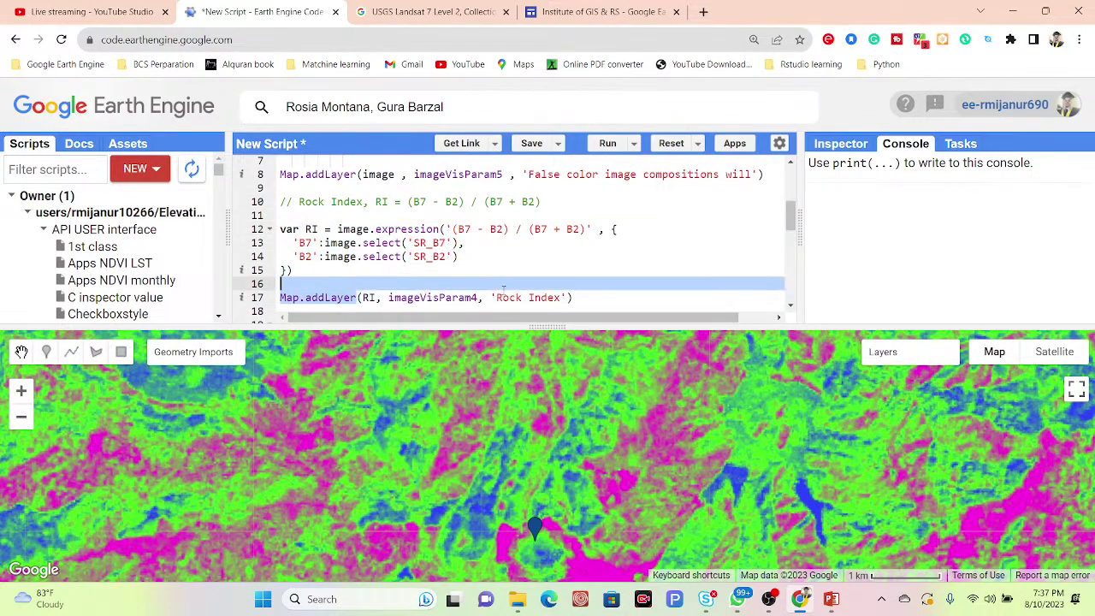
pyautogui.moveTo(359, 297); pyautogui.dragTo(570, 297)
pyautogui.click(570, 297)
# Step: Define iron_oxide as the band5/band4 expression using SR_B5 and SR_B4
pyautogui.press('Return')
pyautogui.press('Return')
pyautogui.write("var iron_oxide = image.expression('band5/band4', {")
pyautogui.press('Return')
pyautogui.write("'band5':image.select('SR_B5'),")
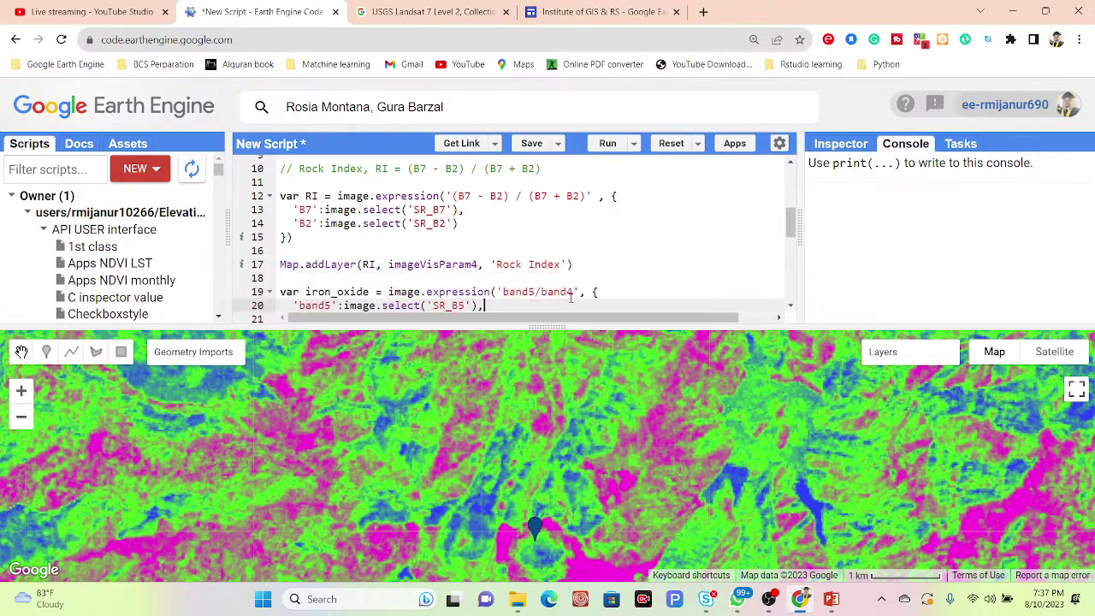
pyautogui.press('Return')
pyautogui.write("'band4':image.select('SR_B4')")
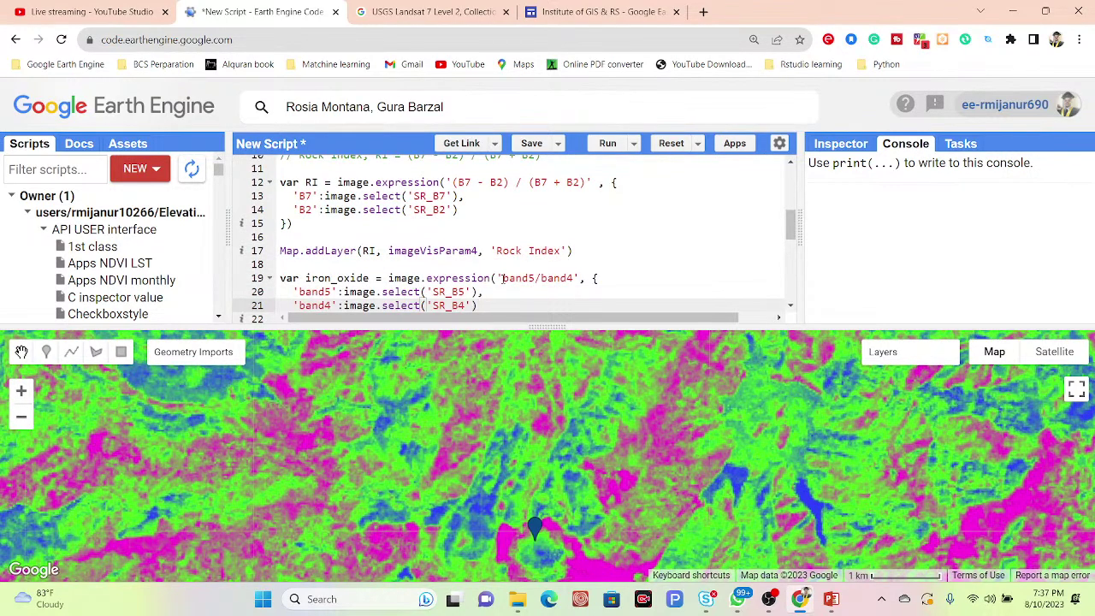
pyautogui.moveTo(503, 278); pyautogui.dragTo(568, 278)
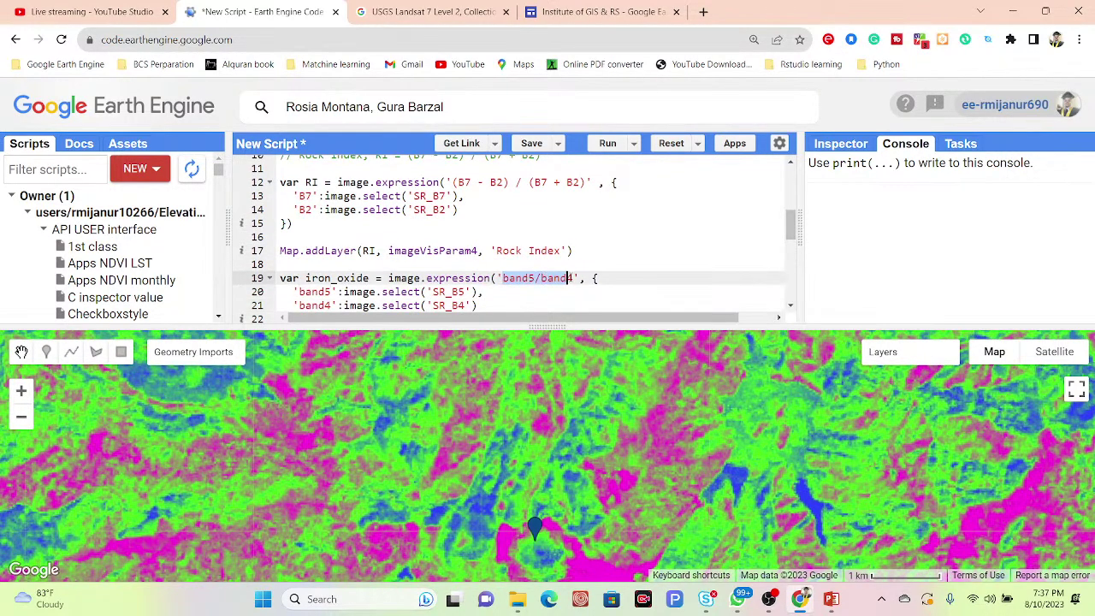
# Step: Add iron_oxide to the map with imageVisParam as "The rock alteration"
pyautogui.click(480, 305)
pyautogui.press('Down')
pyautogui.press('Return')
pyautogui.press('Return')
pyautogui.write('Map.addLayer(iron_oxide , imageVisParam , "The rock alteration")')
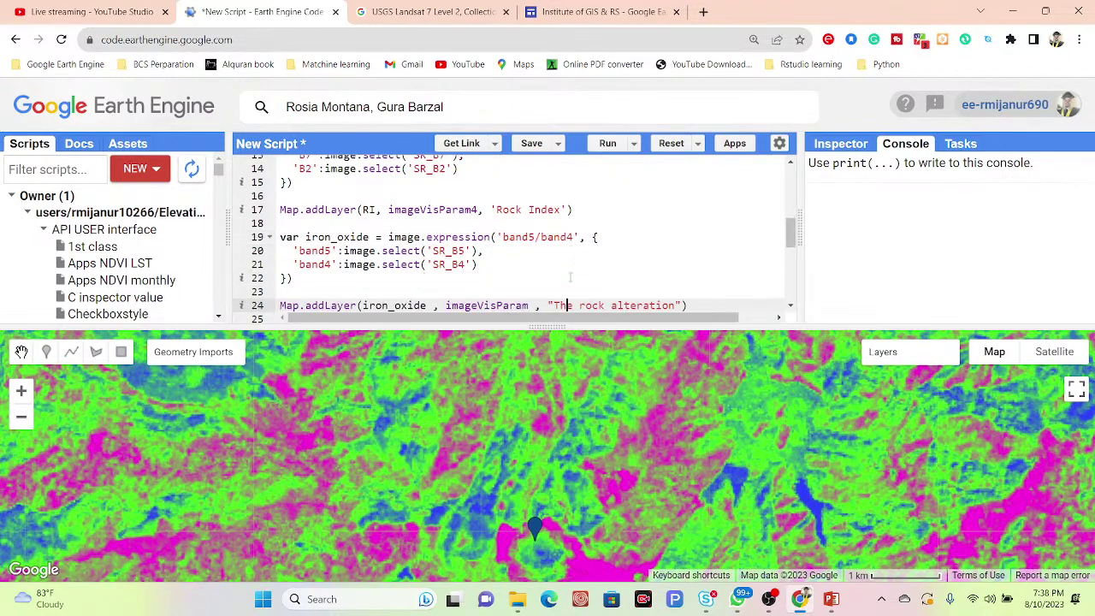
# Step: Add the Hydrothermally-altered areas comment, the (B7/B4) expression from SR_B7/SR_B4, and its layer
pyautogui.press('Return')
pyautogui.press('Return')
pyautogui.write('//Hydrothermally-altered areas')
pyautogui.press('Return')
pyautogui.write("var Hydrothermally = image.expression('(B7/B4)',{")
pyautogui.press('Return')
pyautogui.write("'B7':image.select('SR_B7'),")
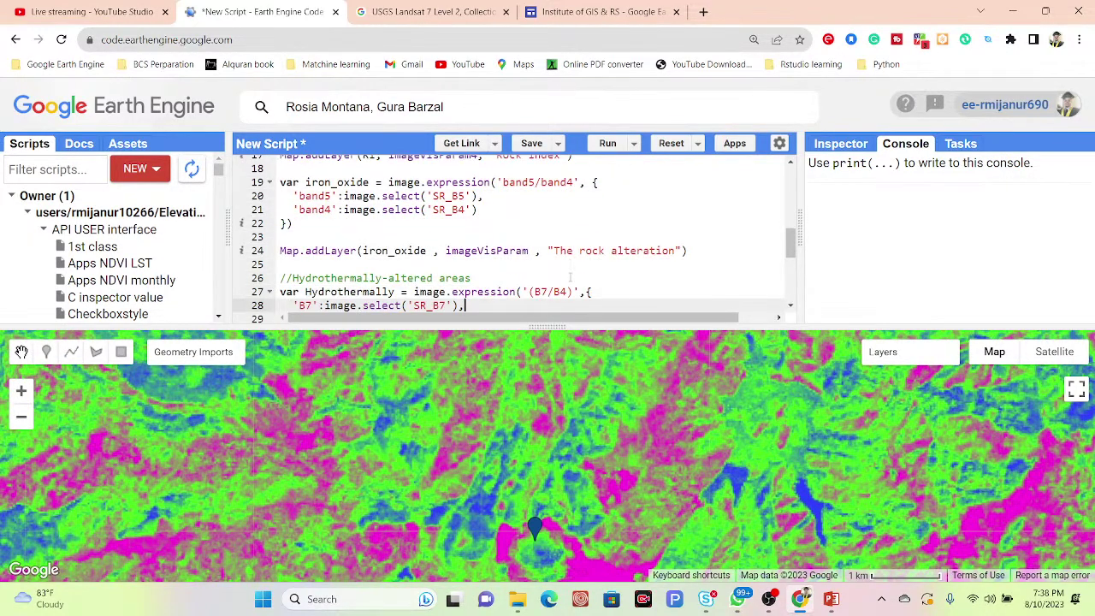
pyautogui.write("   'B4':image.select('SR_B4') })  Map.addLayer(Hydrothermally, imageVisParam3 , 'Hydrothermally-altered areas')  //Iron-oxides and hydroxyl-bearings minerals.")
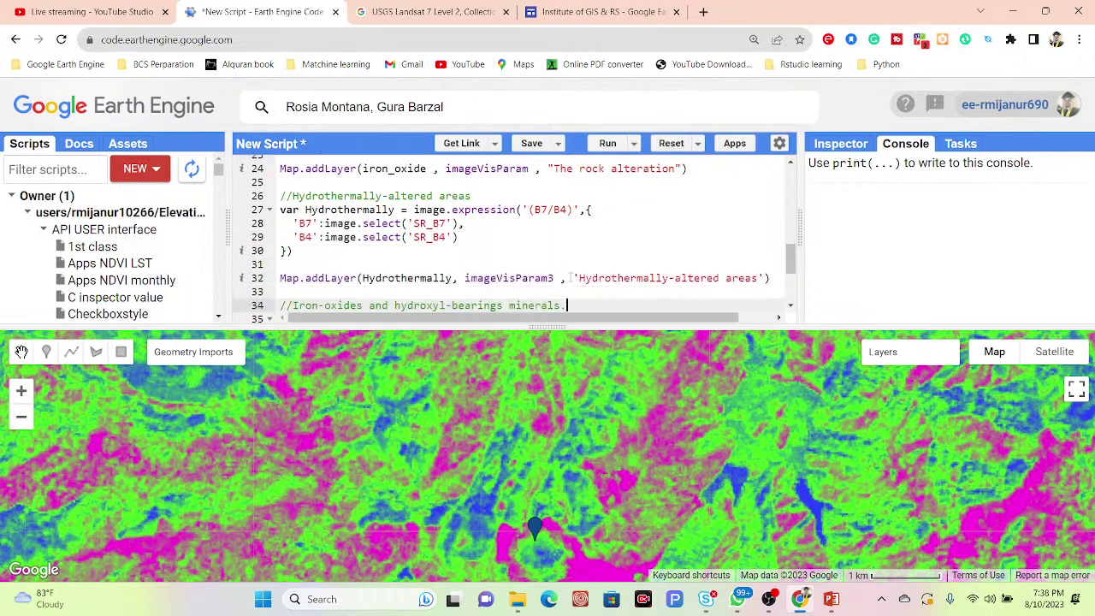
pyautogui.write(" var minarels = image.expression('(B3/B1)+(B5/B7)',{   'B3':image.select('SR_B3'),")
# Step: Complete the minarels (B3/B1)+(B5/B7) expression and add it as the iron-oxides and hydroxyl-bearing minerals layer with imageVisParam2
pyautogui.press('Return')
pyautogui.write("'B1': image.select('SR_B1'),")
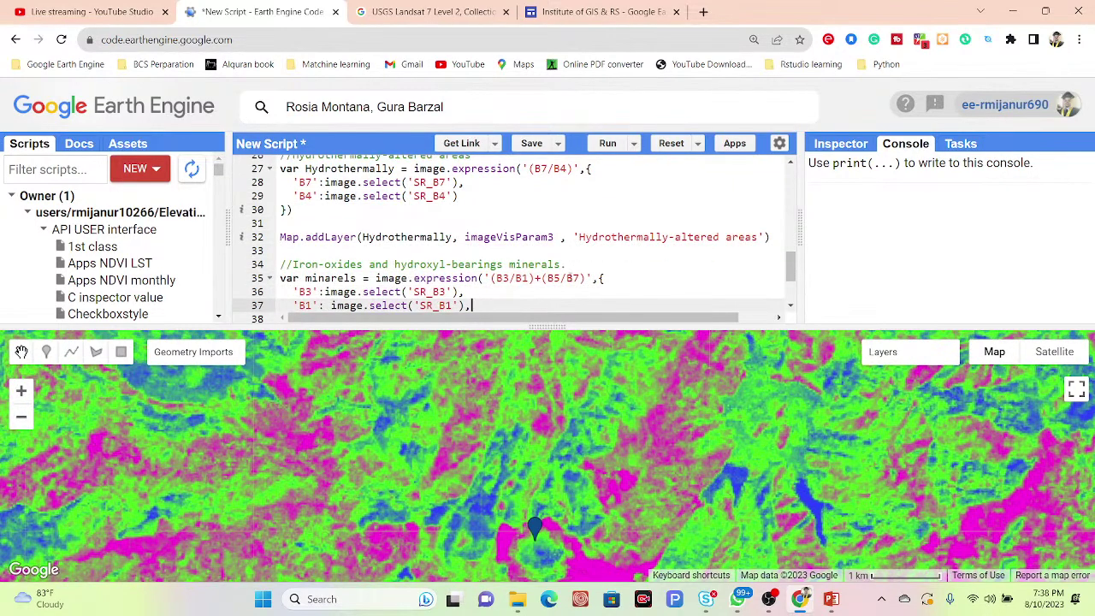
pyautogui.write("   'B5':image.select('SR_B5'),   'B7': image.select('SR_B7')")
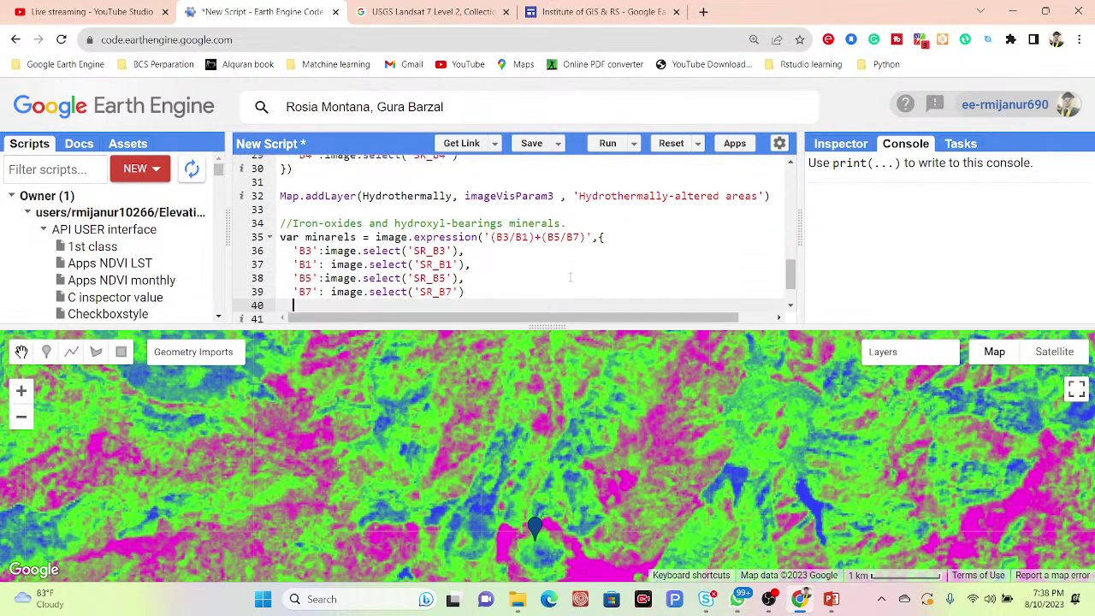
pyautogui.click(489, 238)
pyautogui.moveTo(490, 238); pyautogui.dragTo(587, 238)
pyautogui.press('Down')
pyautogui.press('Down')
pyautogui.press('Down')
pyautogui.press('Down')
pyautogui.press('Down')
pyautogui.press('Down')
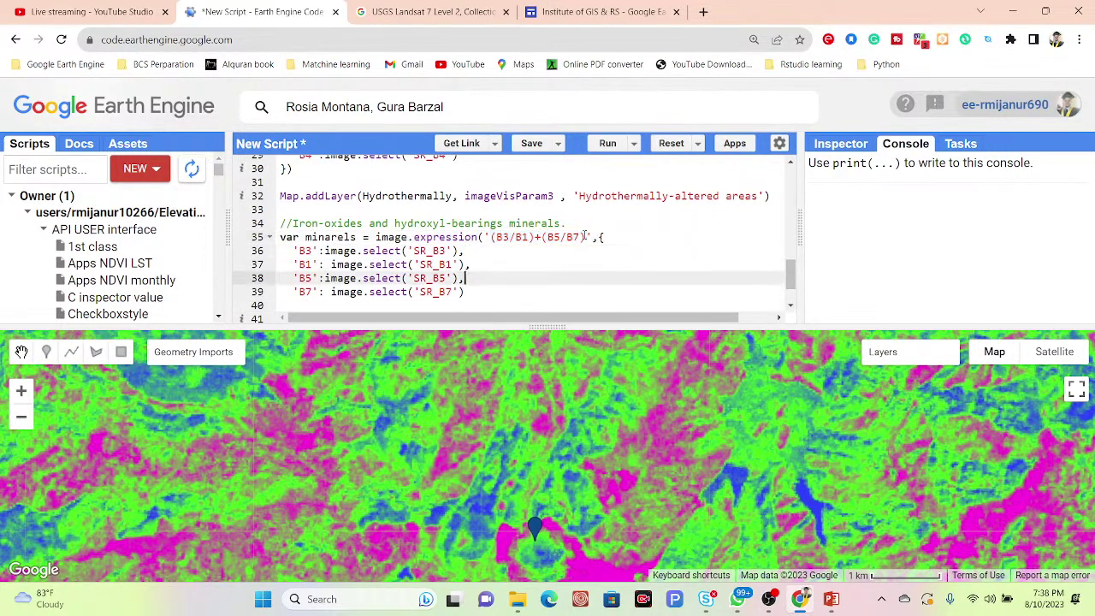
pyautogui.press('End')
pyautogui.press('Return')
pyautogui.press('Return')
pyautogui.write("Map.addLayer(minarels , imageVisParam2 , 'Iron-oxides and hydroxyl-bearingsmine")
pyautogui.press('Return')
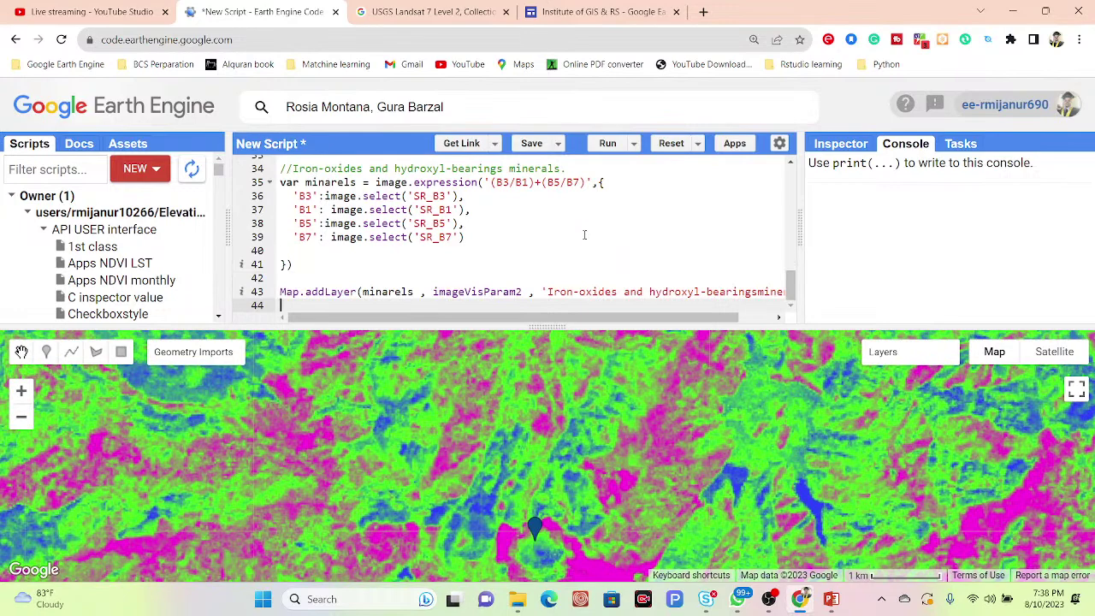
# Step: Scroll back to the rock index code, then switch to the Landsat 7 catalog page
pyautogui.scroll(8, 582, 234)
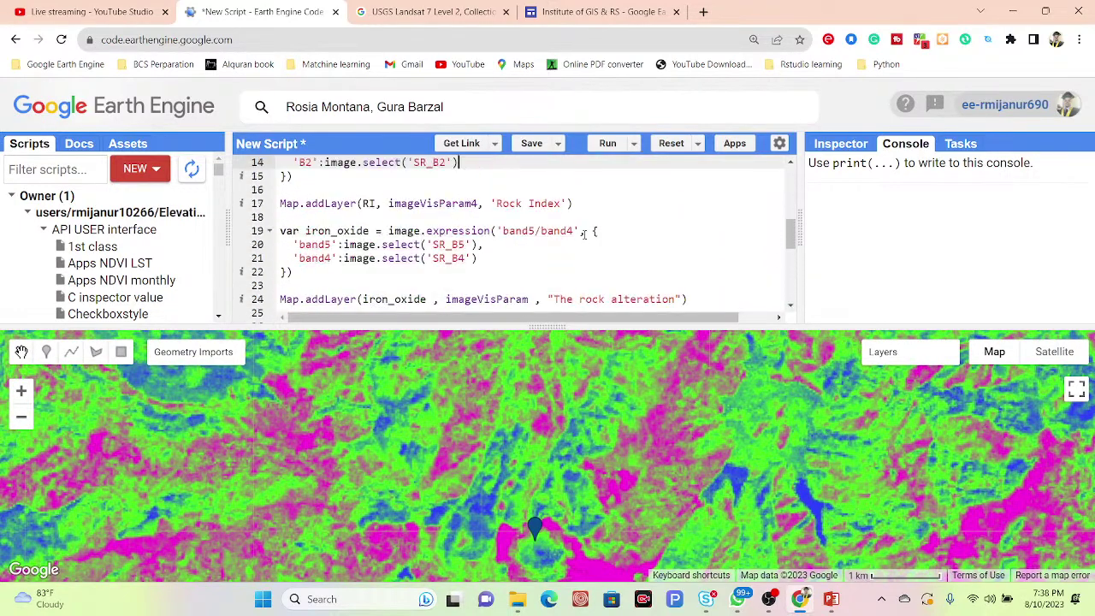
pyautogui.click(540, 163)
pyautogui.click(468, 11)
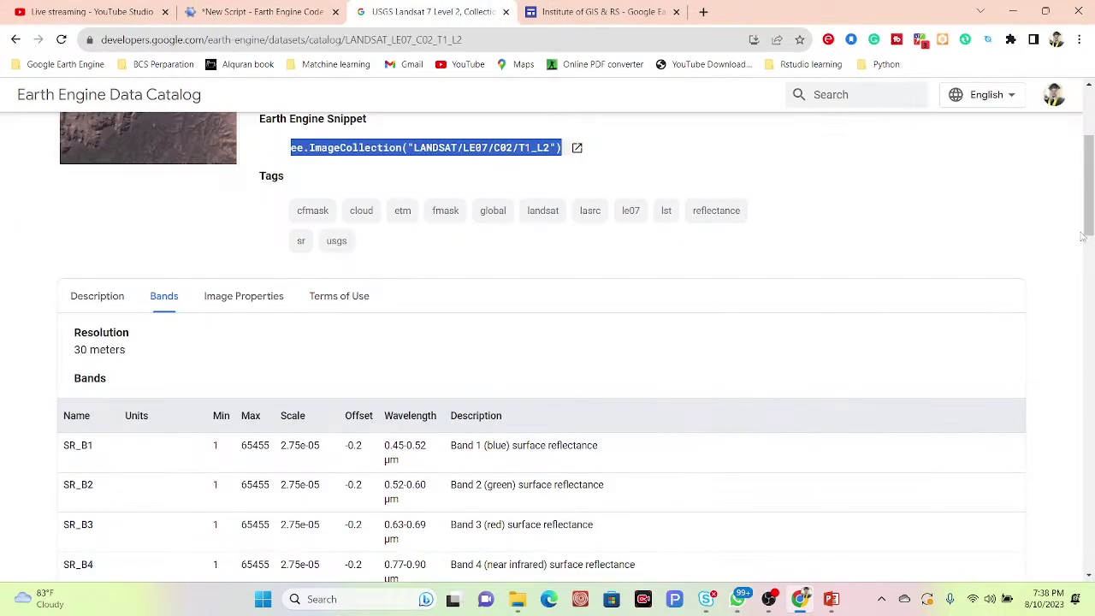
# Step: Scroll the Landsat 7 catalog to the top, glance at the Mineral Explorations slides, then go to the Institute of GIS & RS page
pyautogui.scroll(3, 1089, 221)
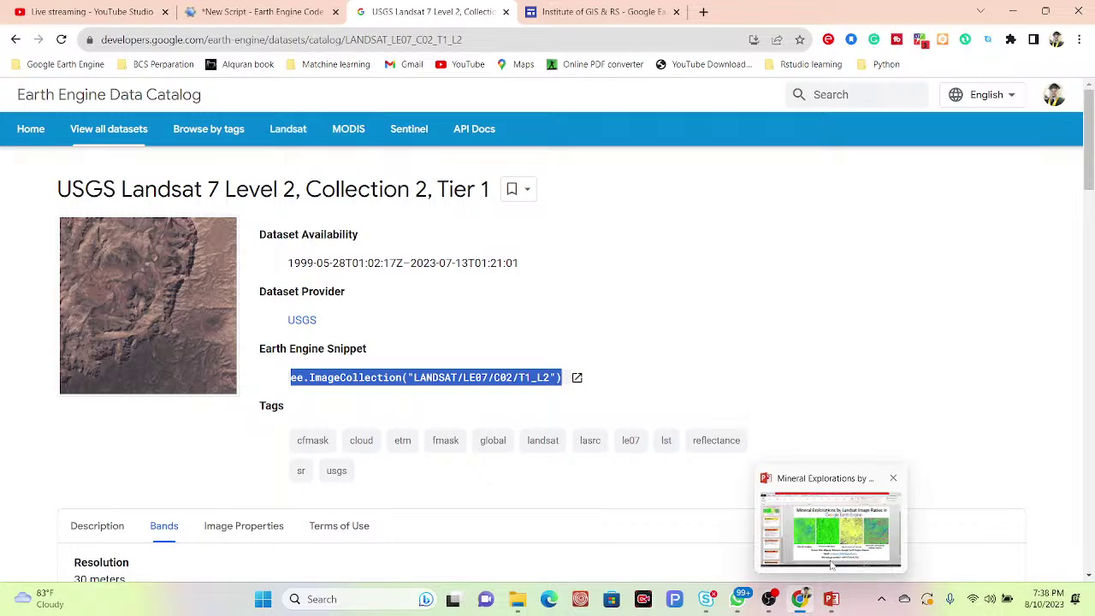
pyautogui.click(834, 602)
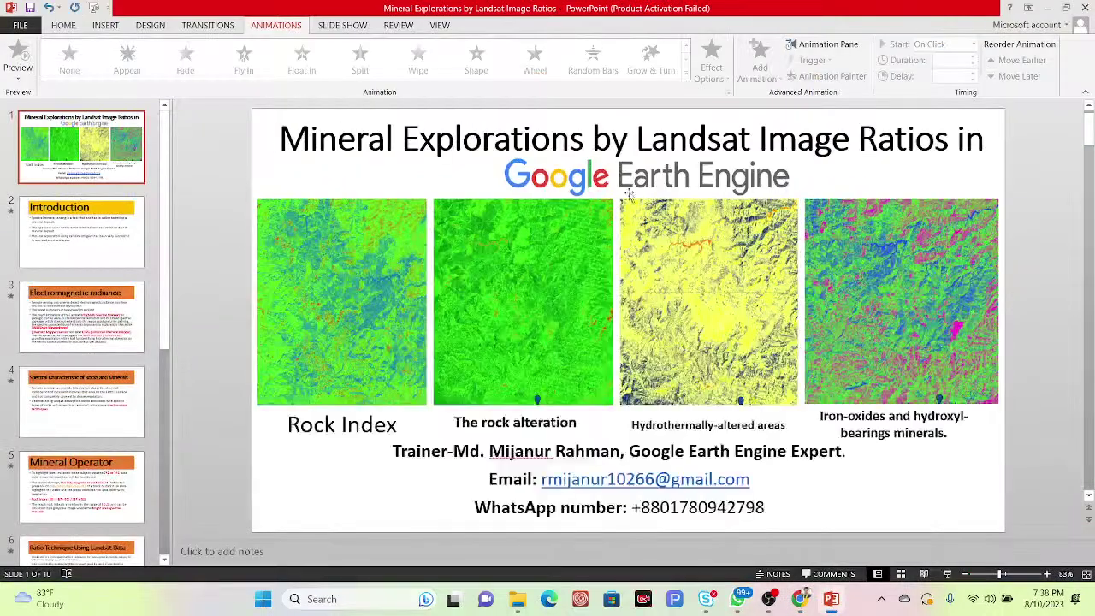
pyautogui.moveTo(800, 596)
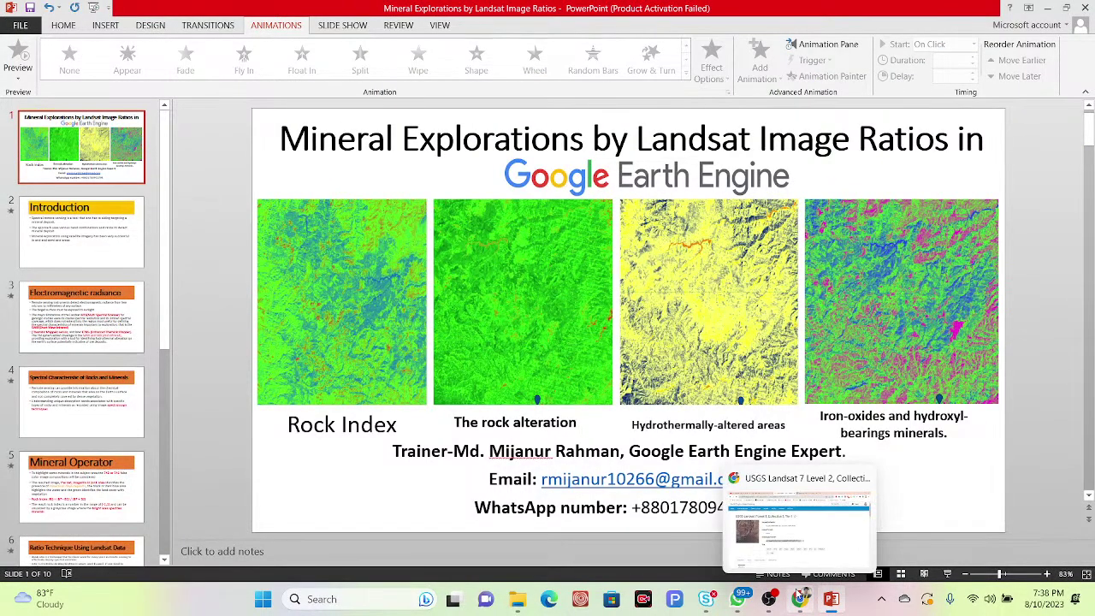
pyautogui.click(780, 532)
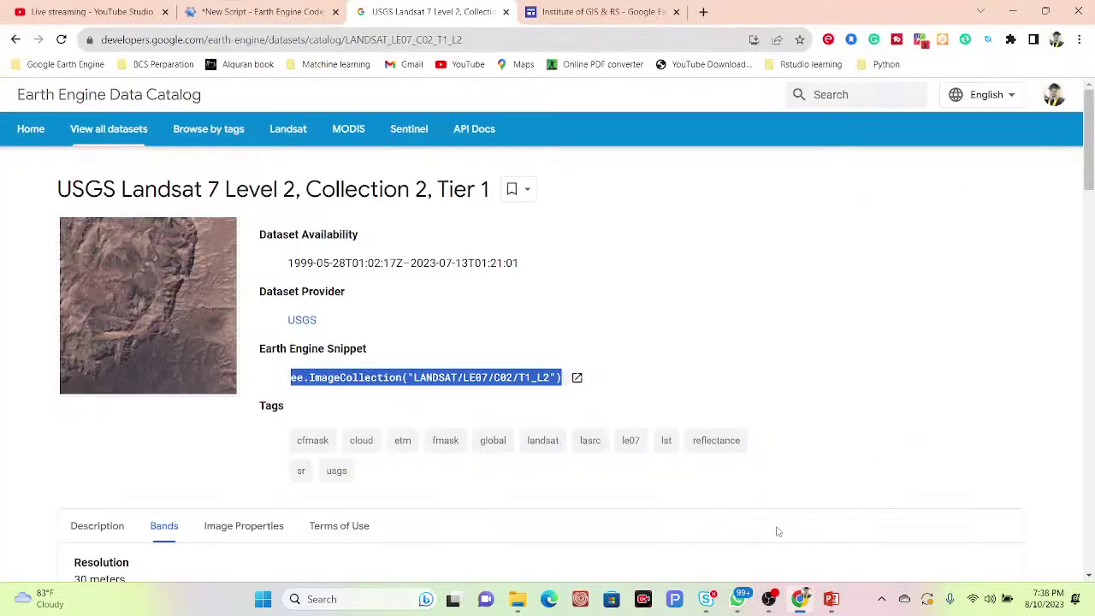
pyautogui.click(589, 10)
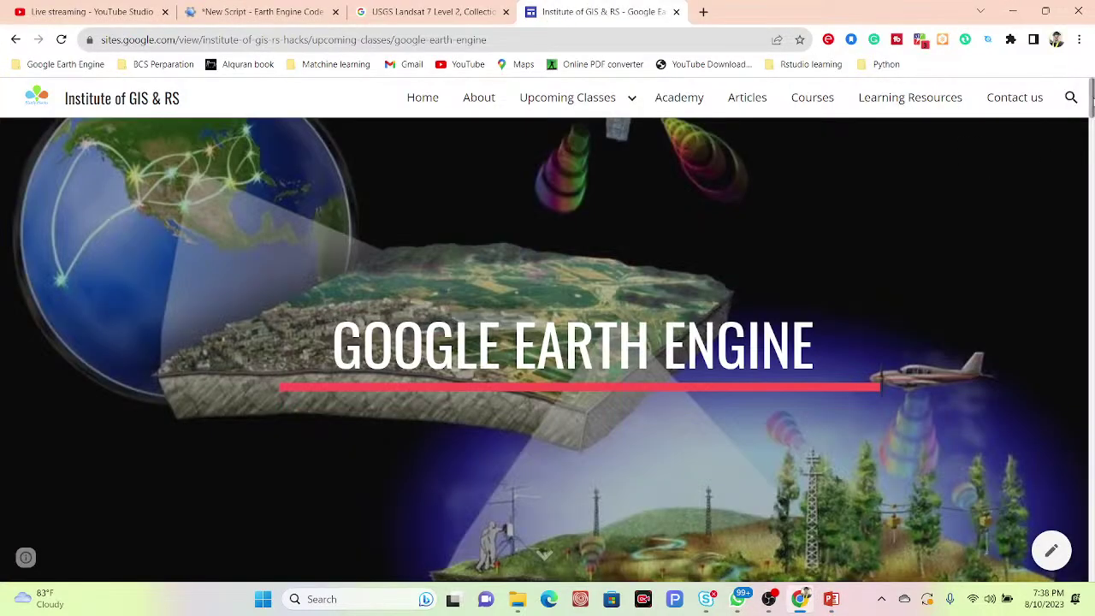
# Step: Scroll down to the class details and reload the page for updated information
pyautogui.scroll(-2, 983, 171)
pyautogui.scroll(-2, 545, 342)
pyautogui.scroll(-2, 702, 163)
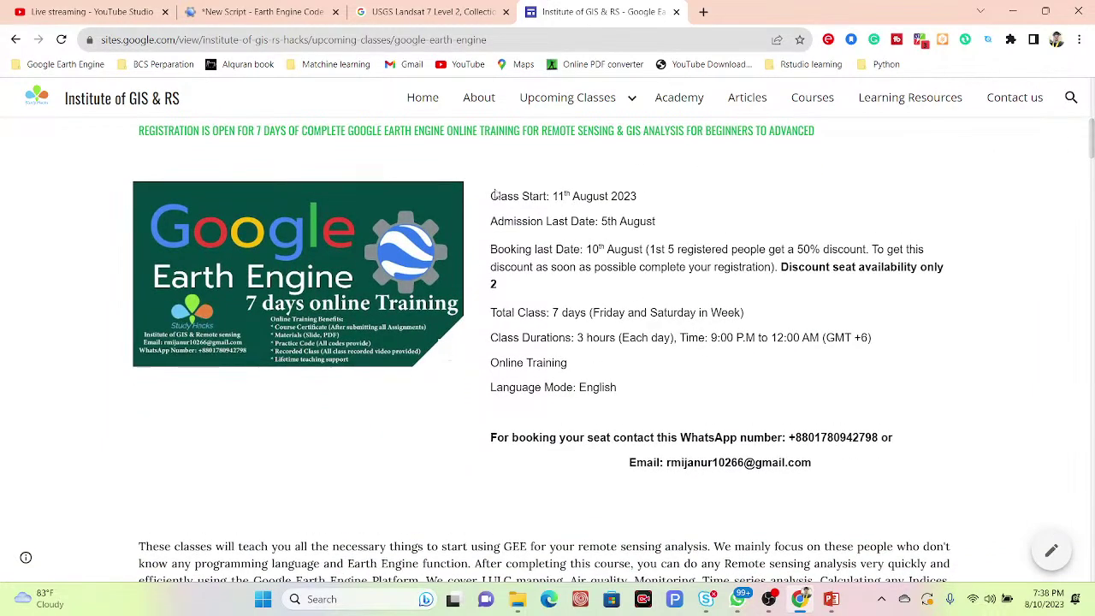
pyautogui.moveTo(492, 196); pyautogui.dragTo(541, 196)
pyautogui.click(540, 196)
pyautogui.click(62, 40)
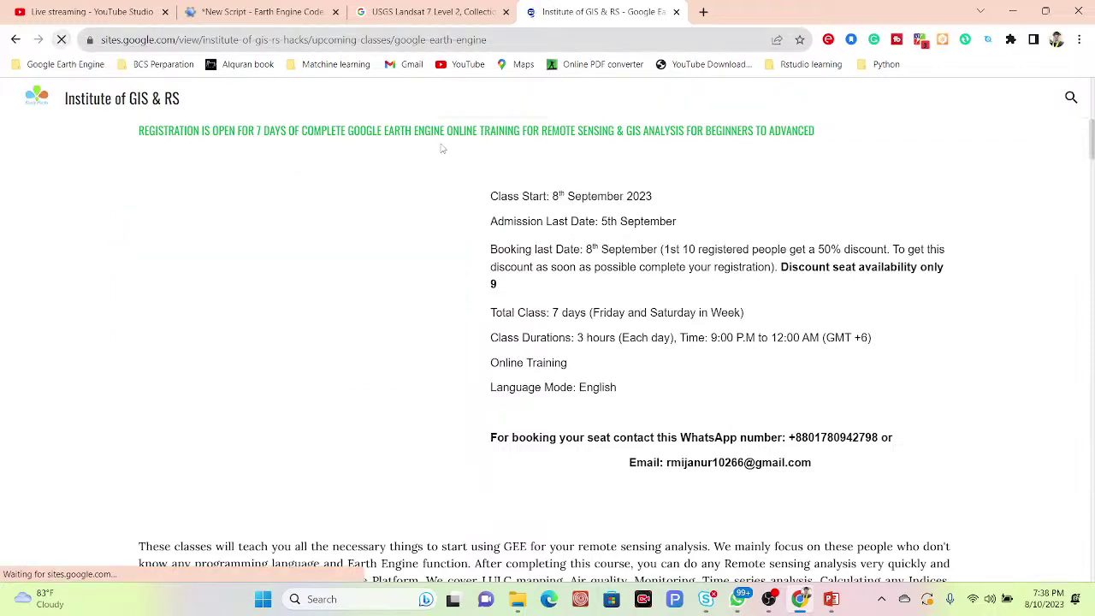
# Step: Highlight the 8th September 2023 start date, 5th September admission deadline, 50% early-booking discount, and contact details
pyautogui.moveTo(551, 196); pyautogui.dragTo(665, 198)
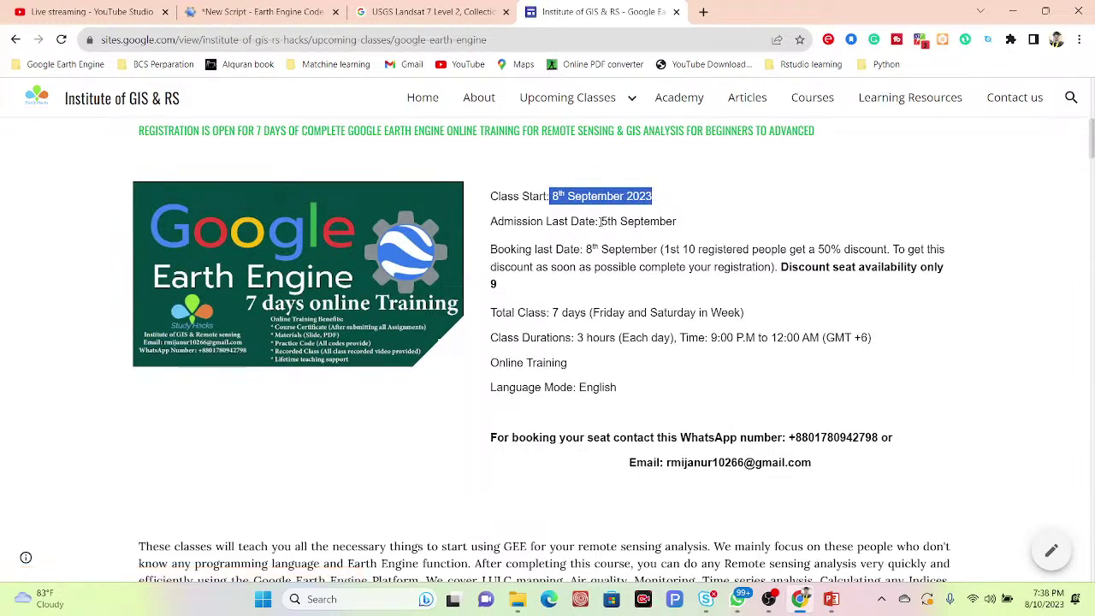
pyautogui.moveTo(601, 220); pyautogui.dragTo(685, 230)
pyautogui.click(685, 229)
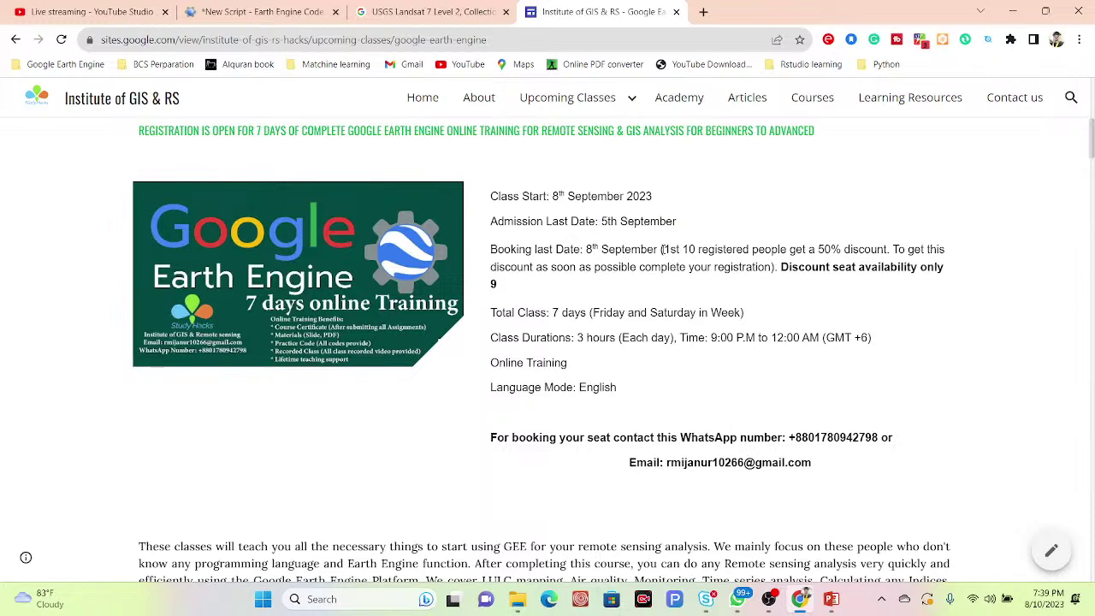
pyautogui.moveTo(663, 249); pyautogui.dragTo(769, 267)
pyautogui.click(767, 263)
pyautogui.moveTo(700, 433); pyautogui.dragTo(880, 435)
pyautogui.click(879, 435)
pyautogui.moveTo(665, 463); pyautogui.dragTo(871, 454)
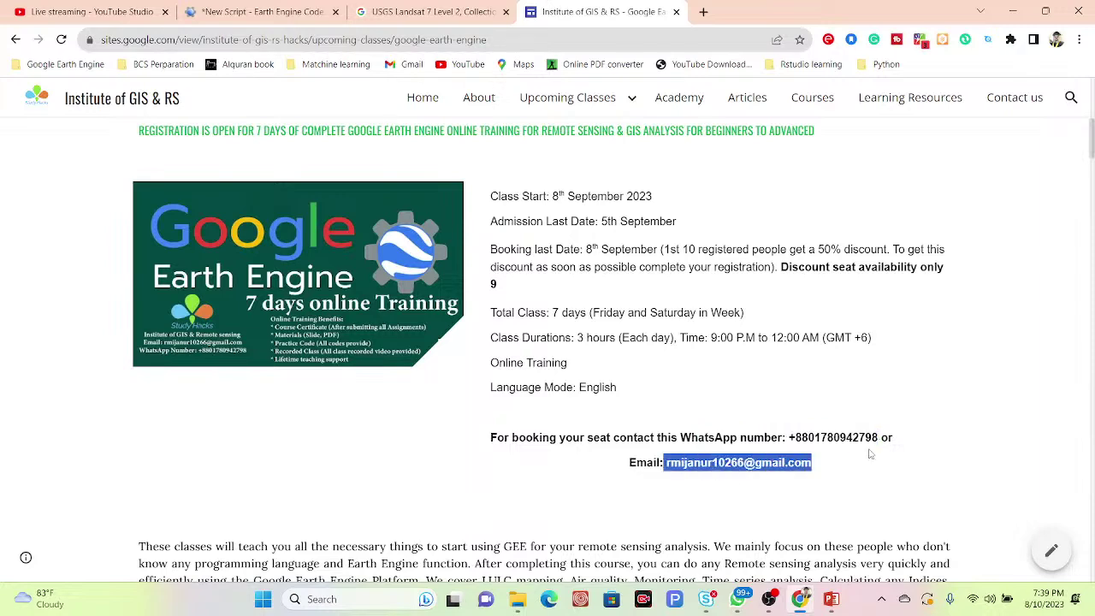
pyautogui.click(872, 456)
# Step: Scroll the training page and point out the class start date again
pyautogui.scroll(-2, 872, 455)
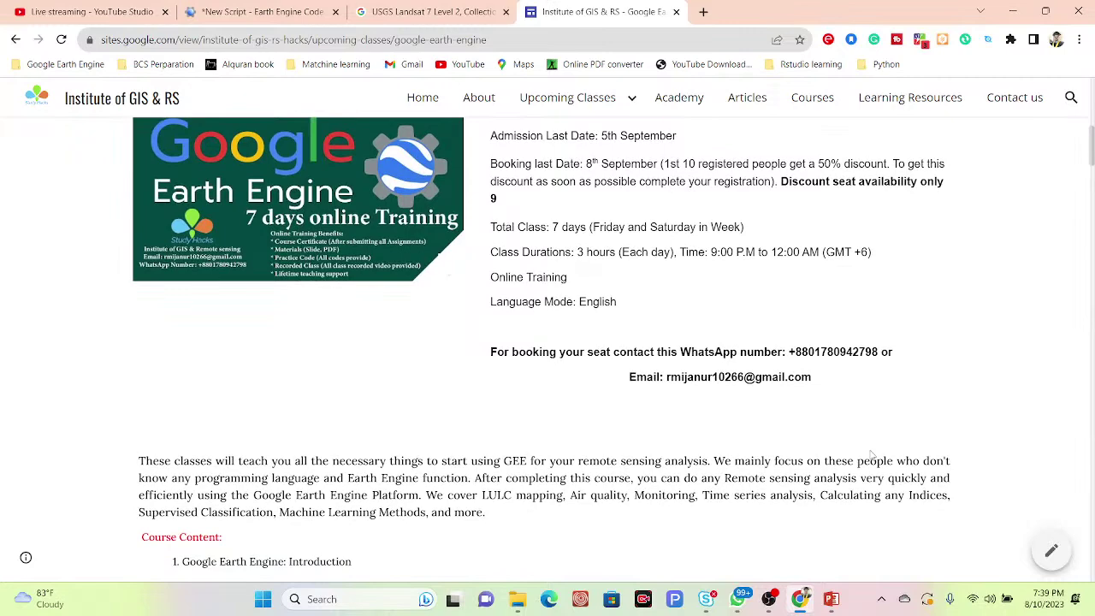
pyautogui.scroll(-3, 872, 455)
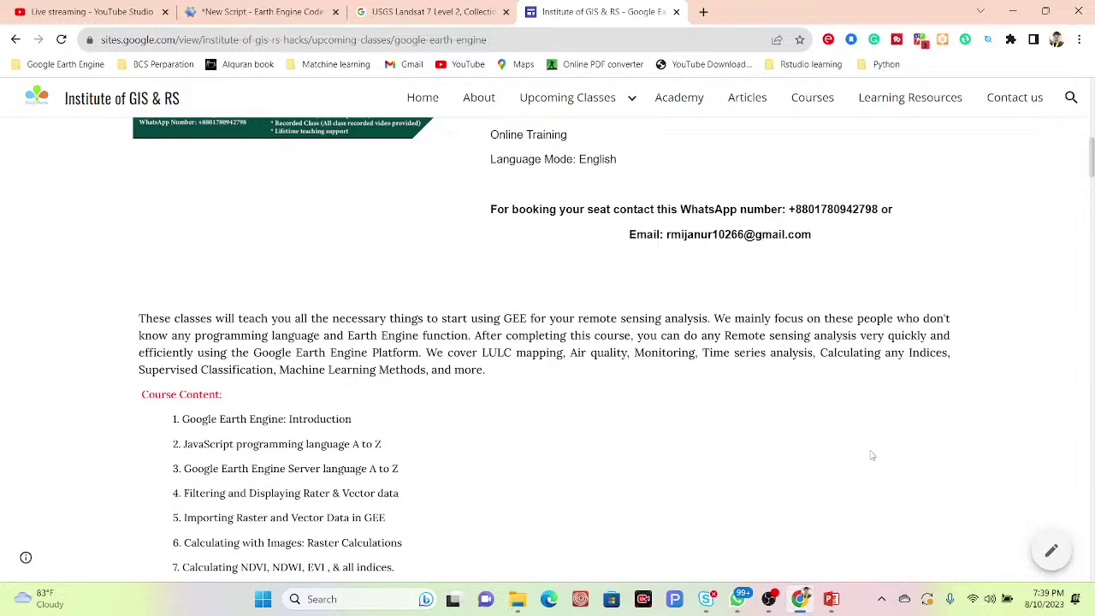
pyautogui.scroll(3, 872, 455)
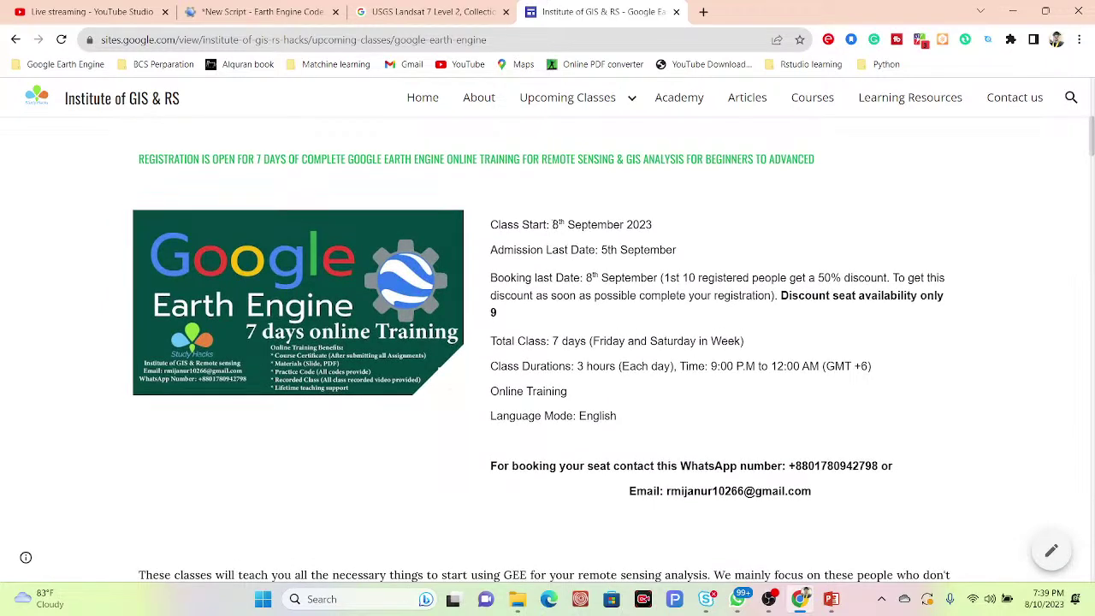
pyautogui.moveTo(553, 224); pyautogui.dragTo(649, 225)
pyautogui.click(645, 222)
# Step: Scroll through the course list and back, then return to the Earth Engine script
pyautogui.scroll(-3, 646, 224)
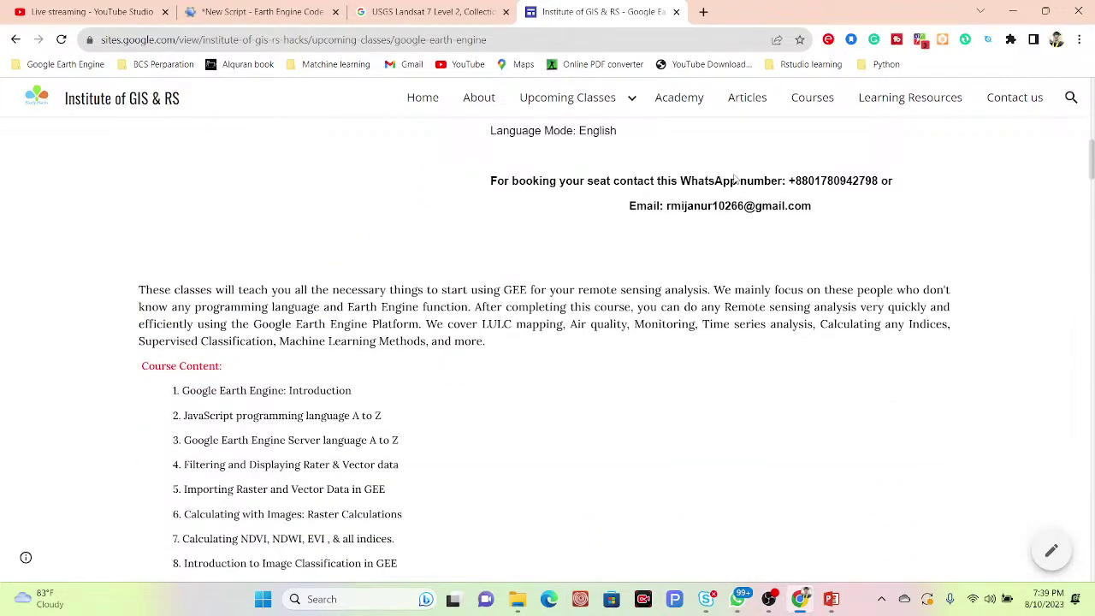
pyautogui.scroll(-1, 735, 178)
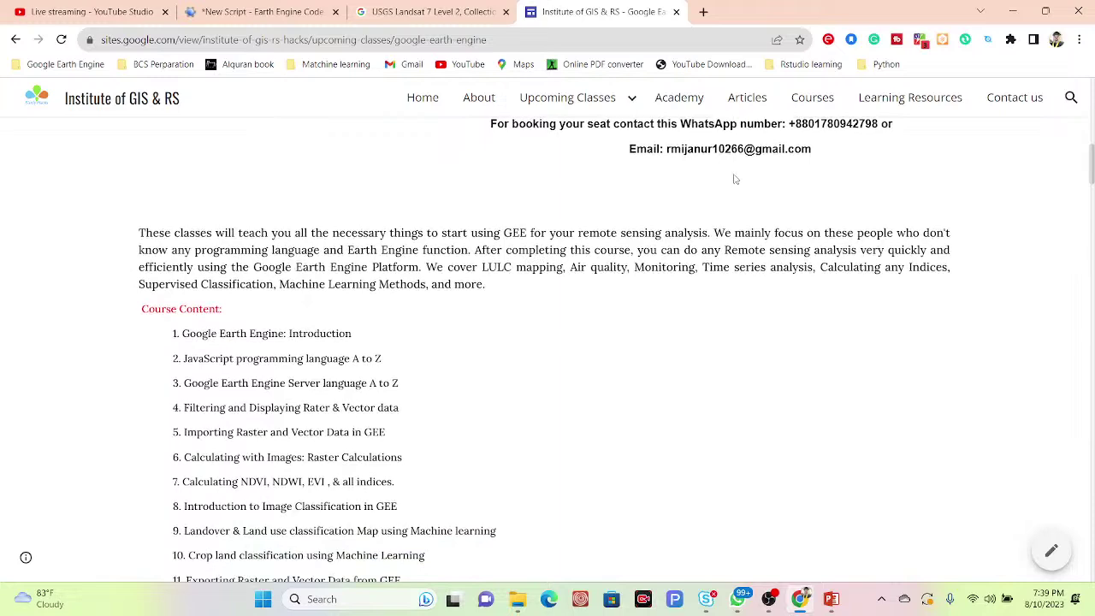
pyautogui.scroll(-3, 734, 179)
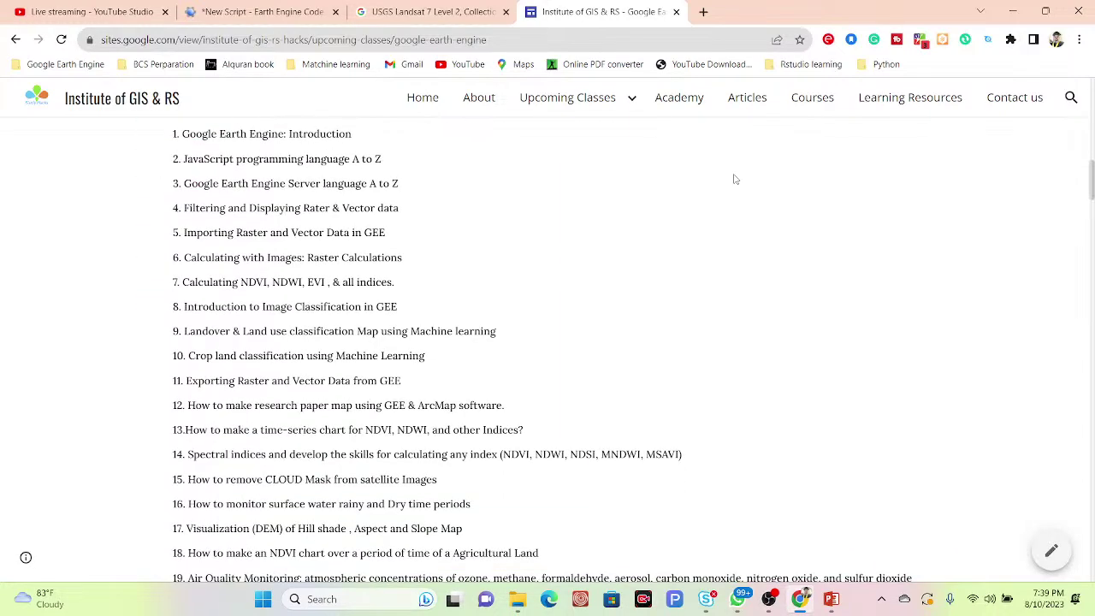
pyautogui.scroll(-3, 734, 178)
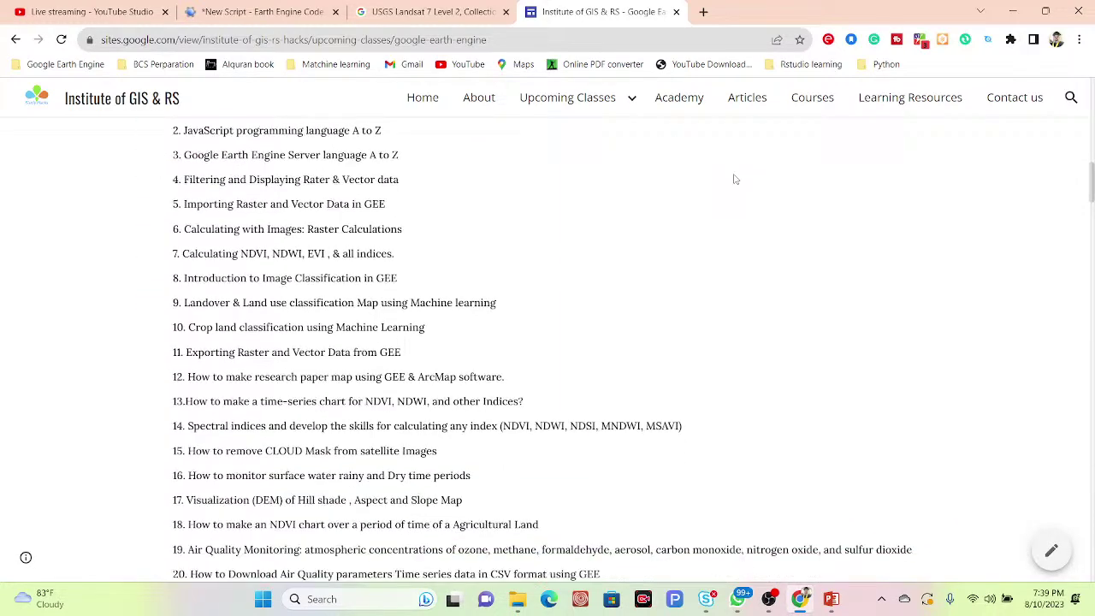
pyautogui.scroll(-1, 734, 178)
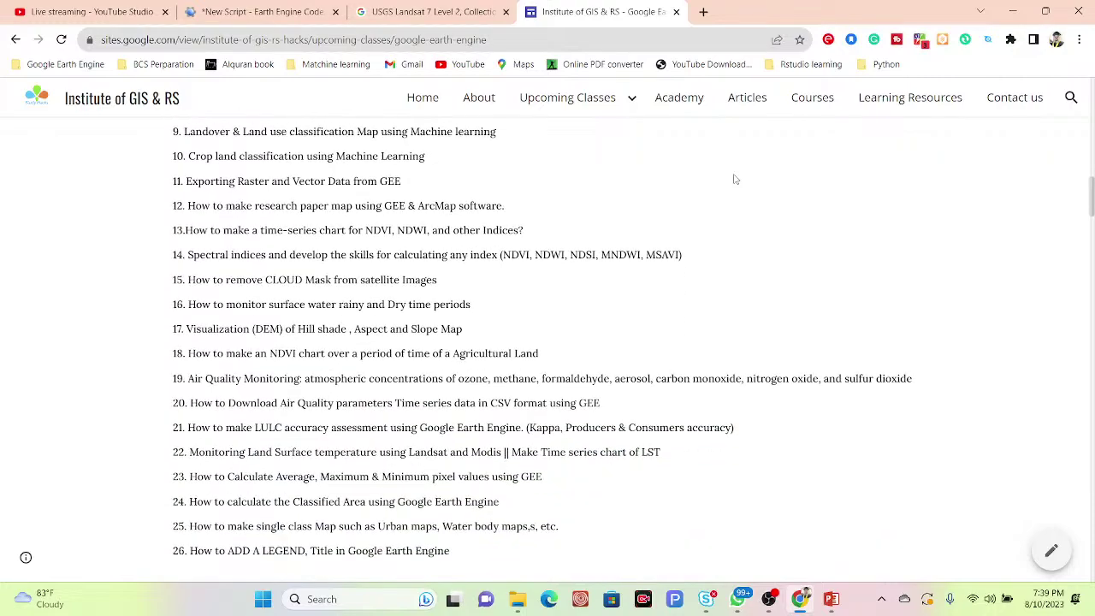
pyautogui.scroll(10, 734, 178)
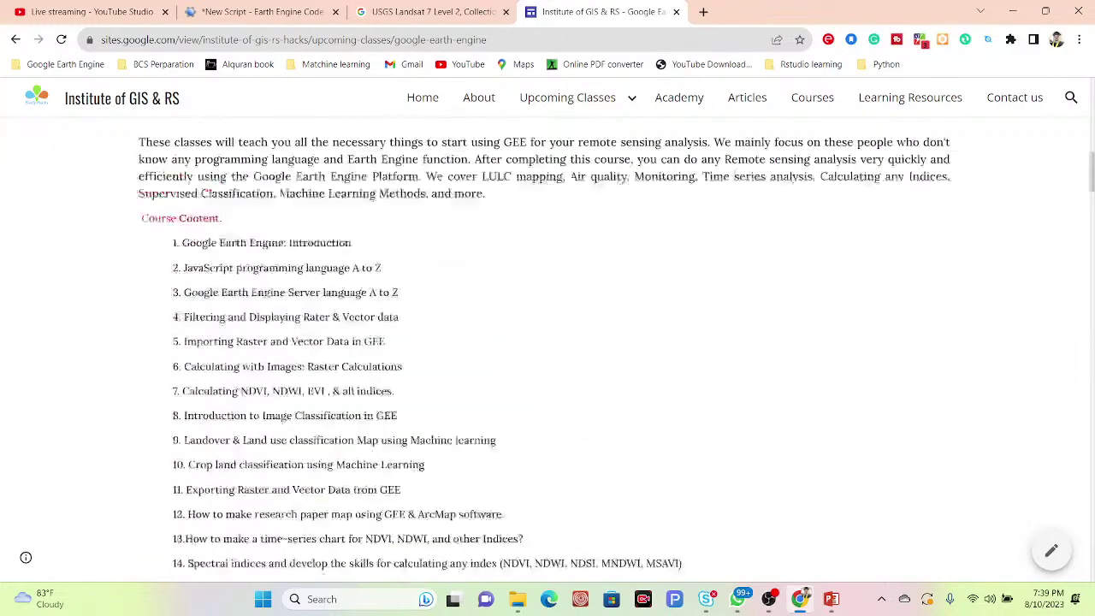
pyautogui.scroll(3, 735, 179)
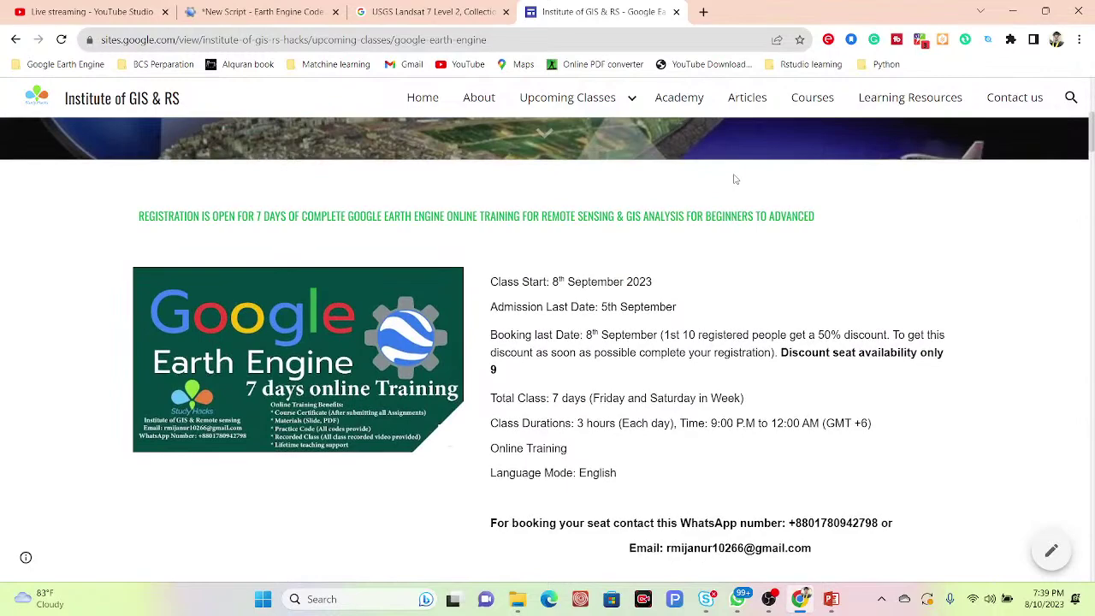
pyautogui.click(261, 10)
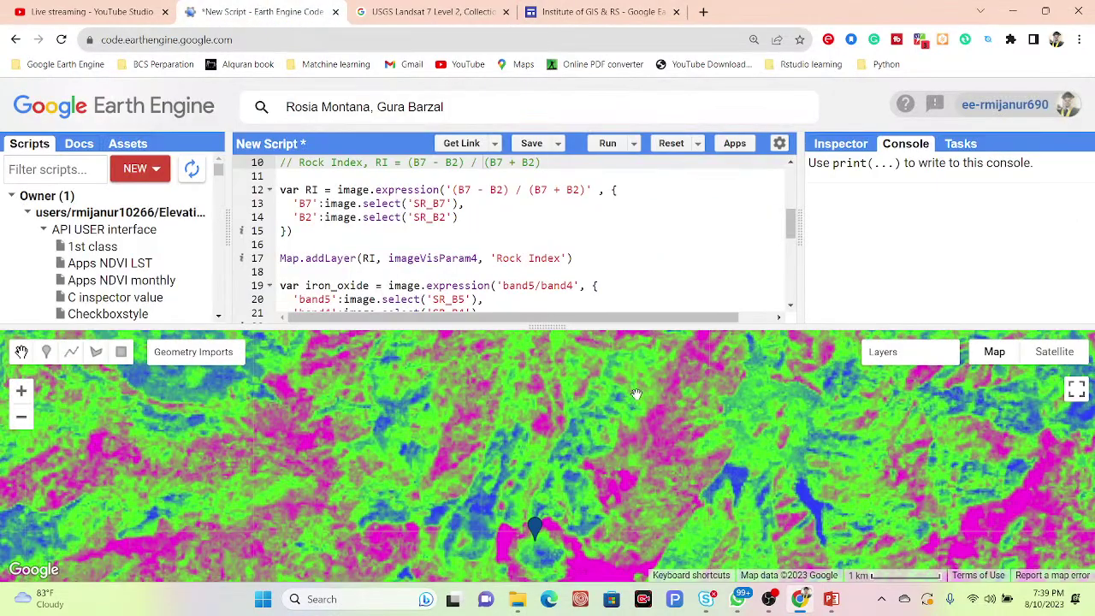
# Step: Shrink the code editor to two lines so the map fills the window, and show its five-layer list
pyautogui.moveTo(558, 325); pyautogui.dragTo(582, 187)
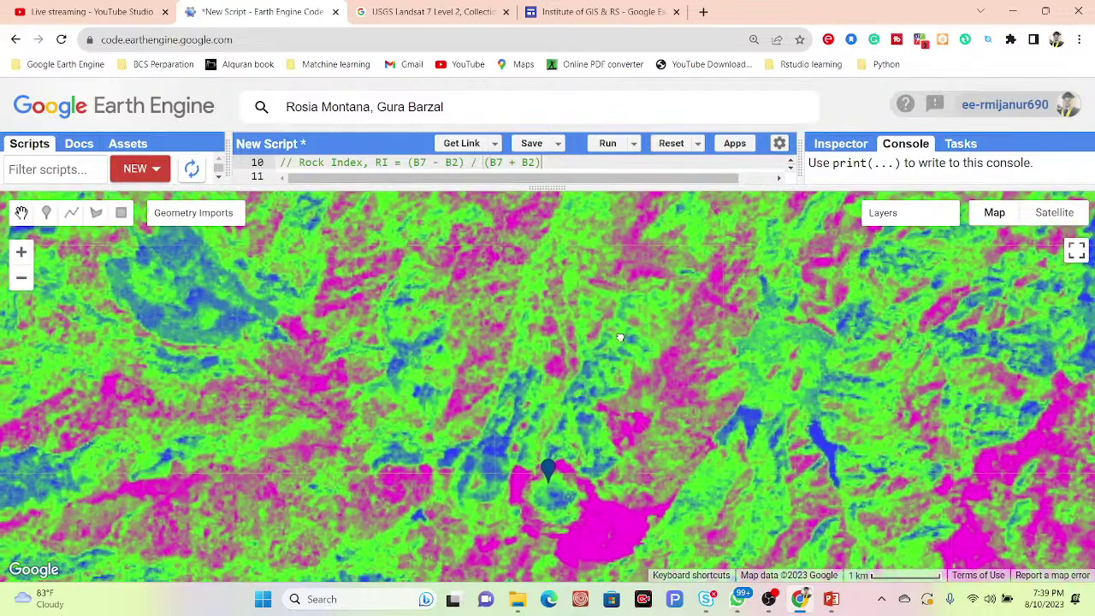
pyautogui.moveTo(621, 338); pyautogui.dragTo(604, 310)
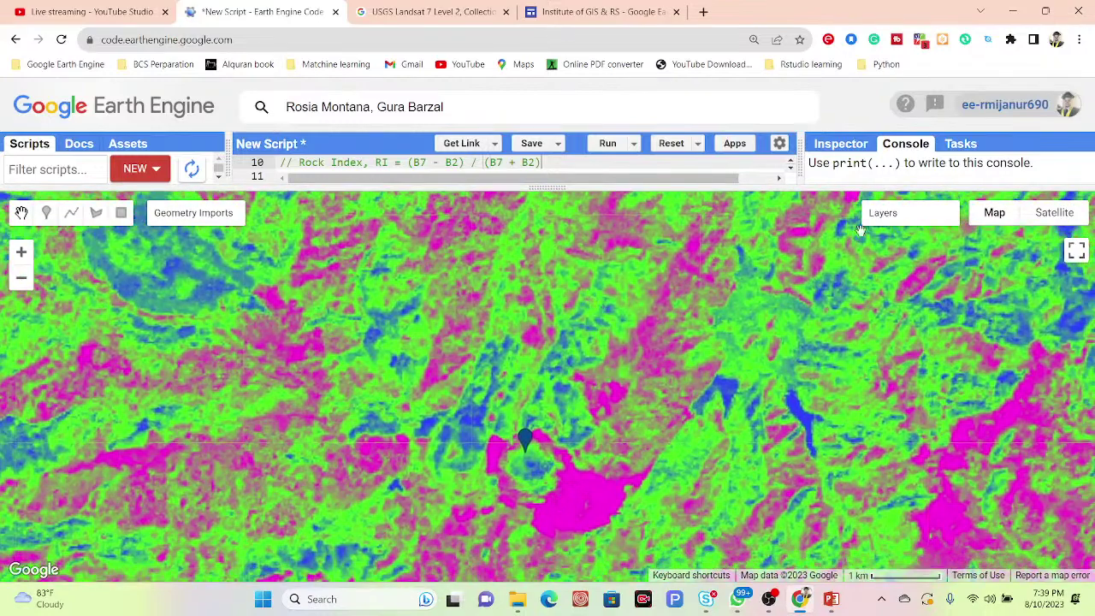
pyautogui.moveTo(882, 214)
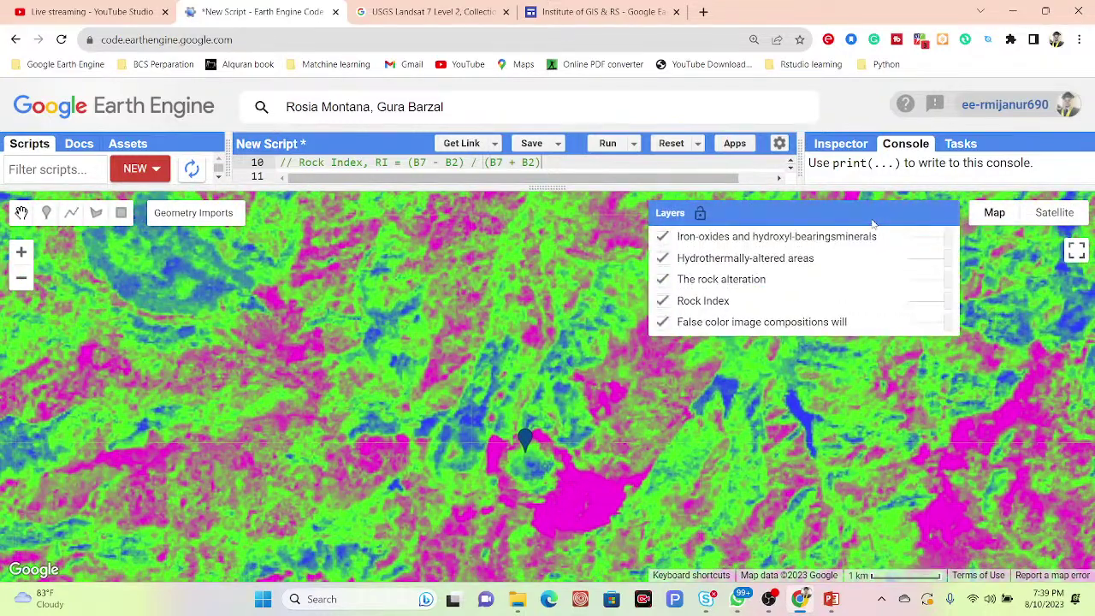
pyautogui.click(664, 237)
pyautogui.click(664, 258)
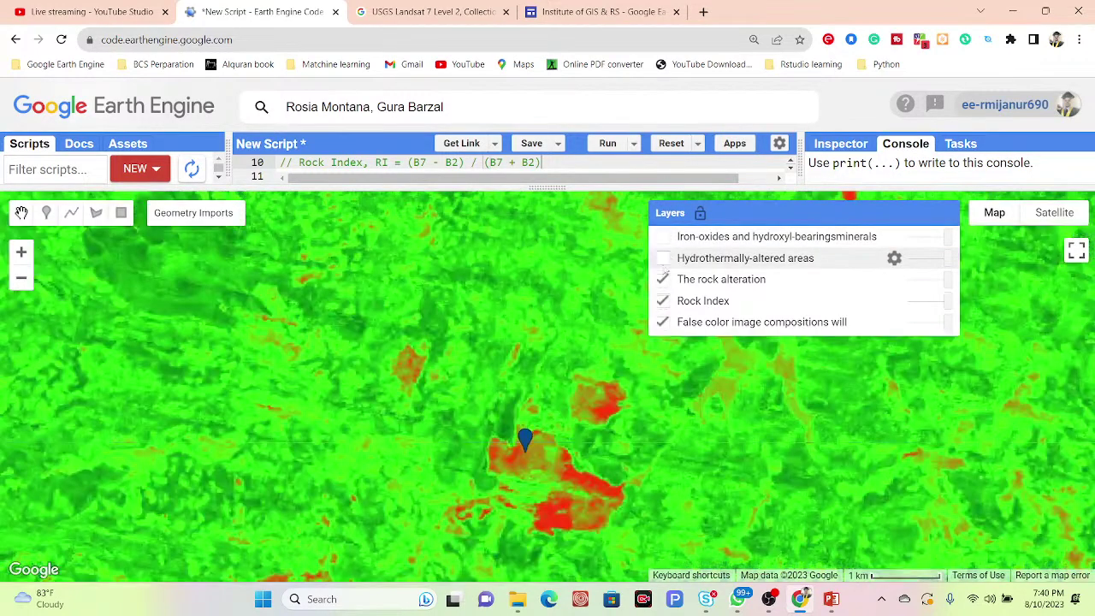
pyautogui.click(664, 279)
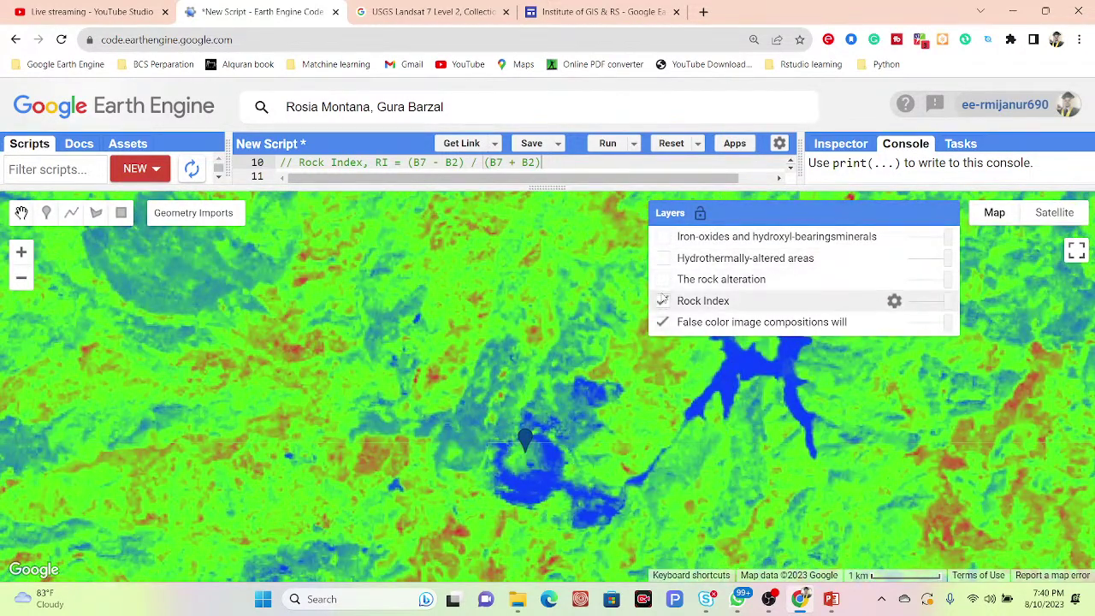
pyautogui.click(663, 300)
pyautogui.click(664, 322)
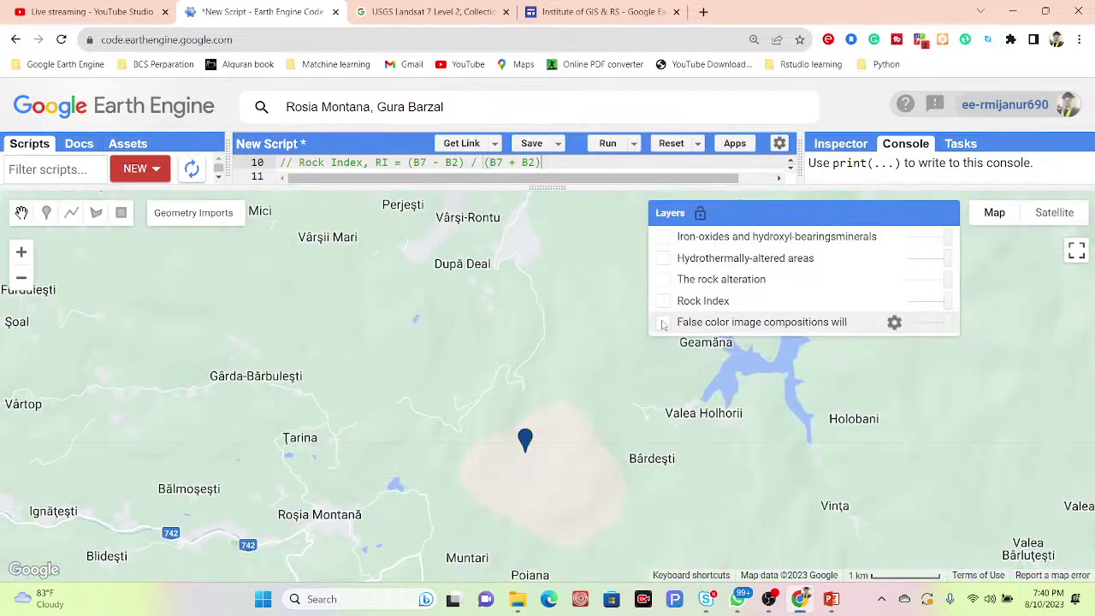
pyautogui.click(664, 324)
pyautogui.click(664, 301)
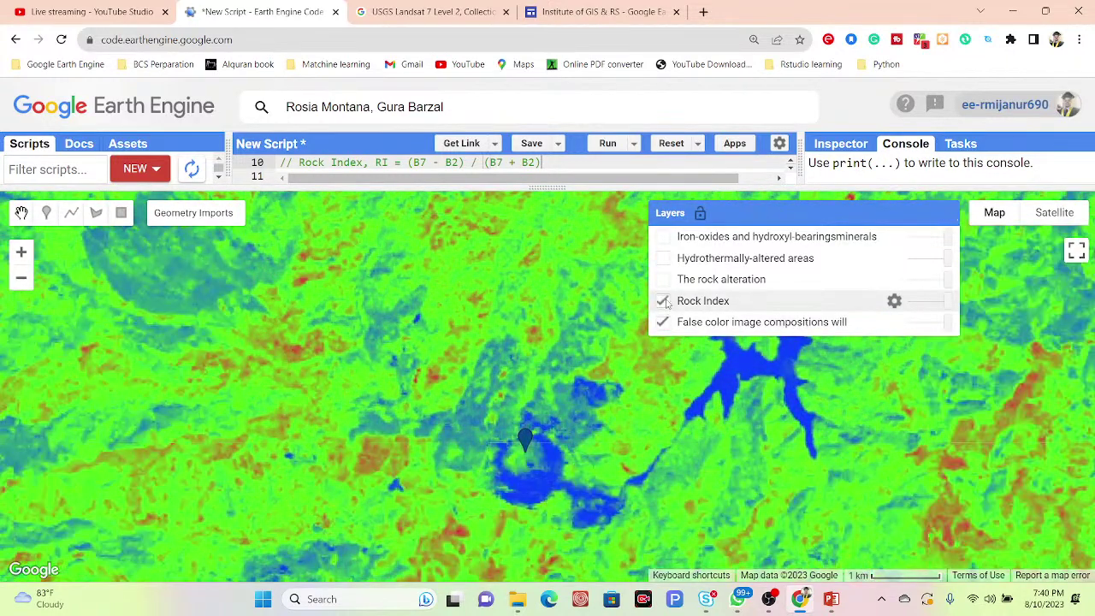
pyautogui.click(664, 280)
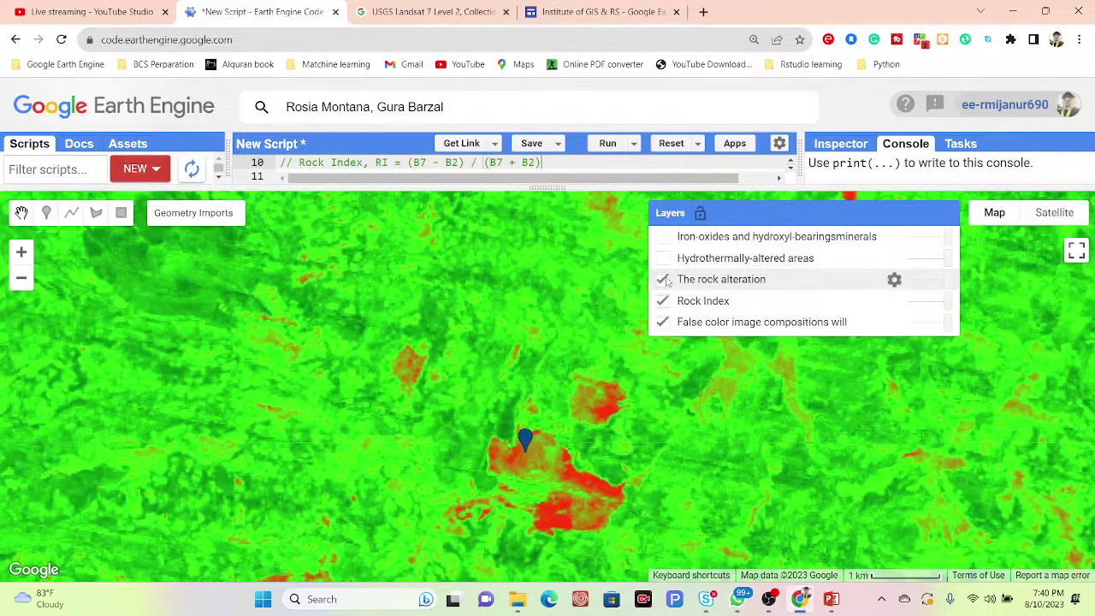
pyautogui.click(664, 259)
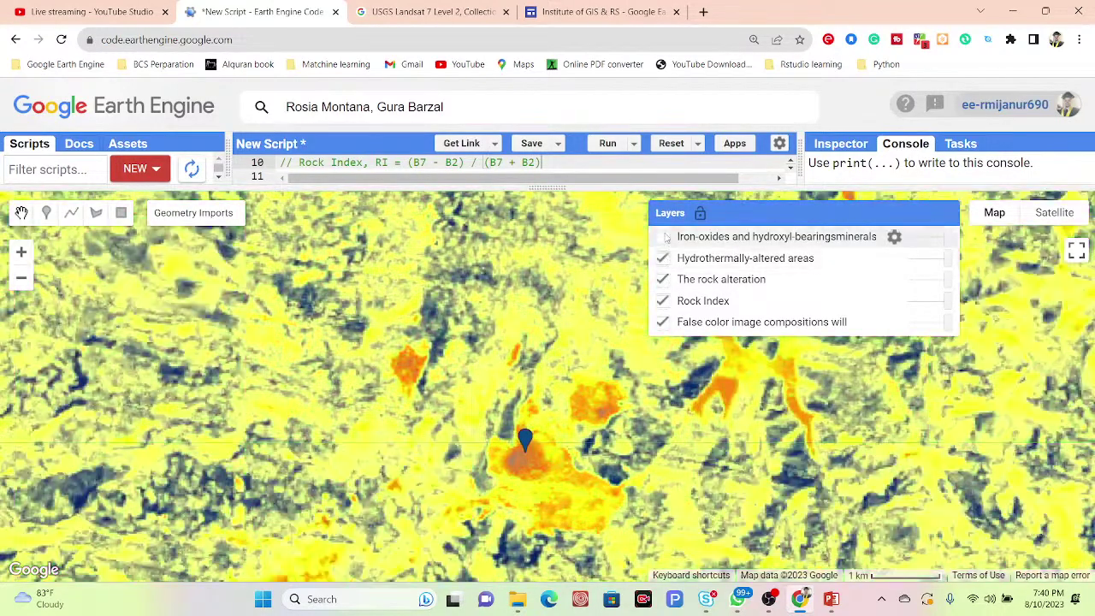
pyautogui.click(664, 237)
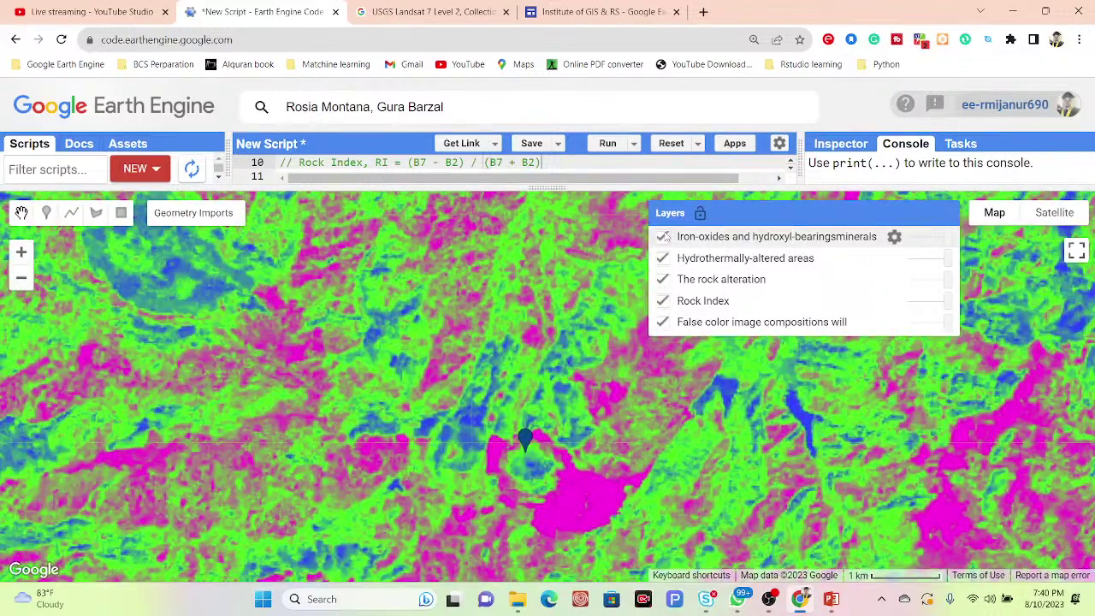
pyautogui.click(664, 301)
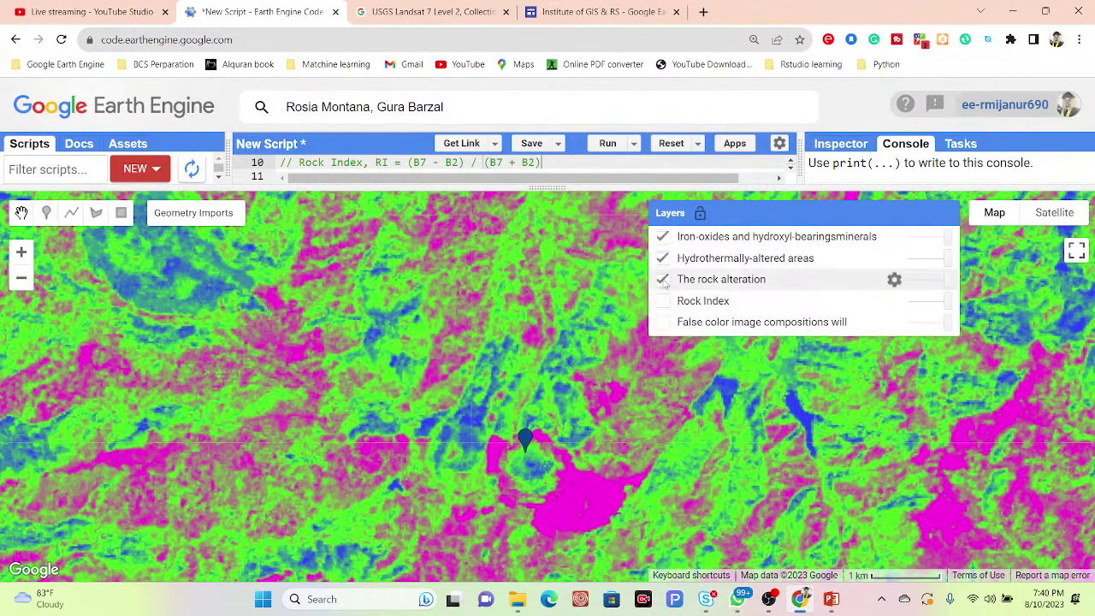
pyautogui.click(664, 323)
pyautogui.click(664, 301)
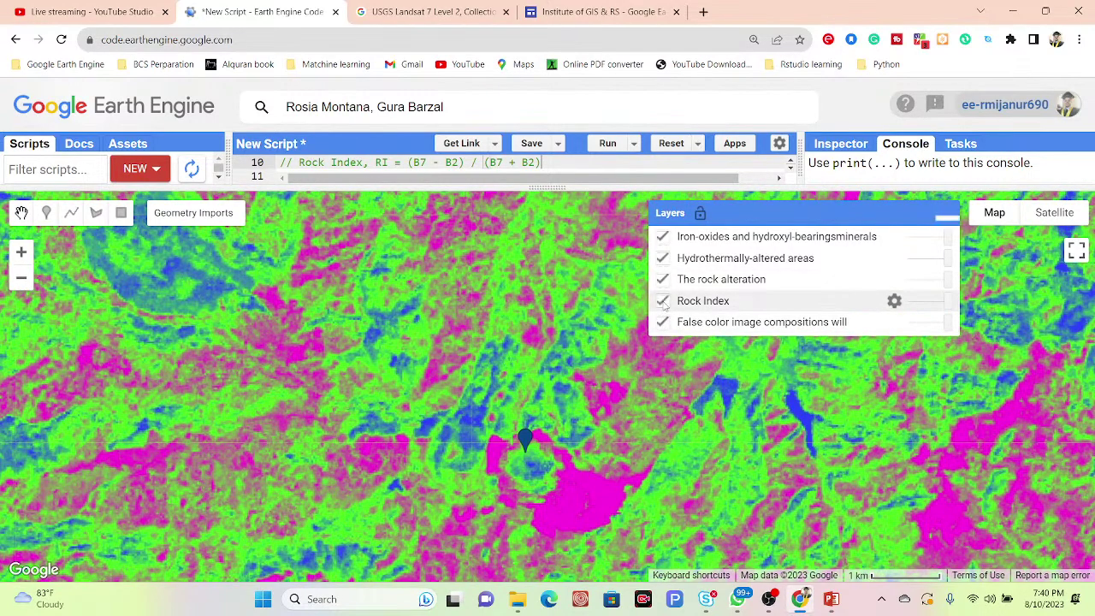
pyautogui.click(664, 237)
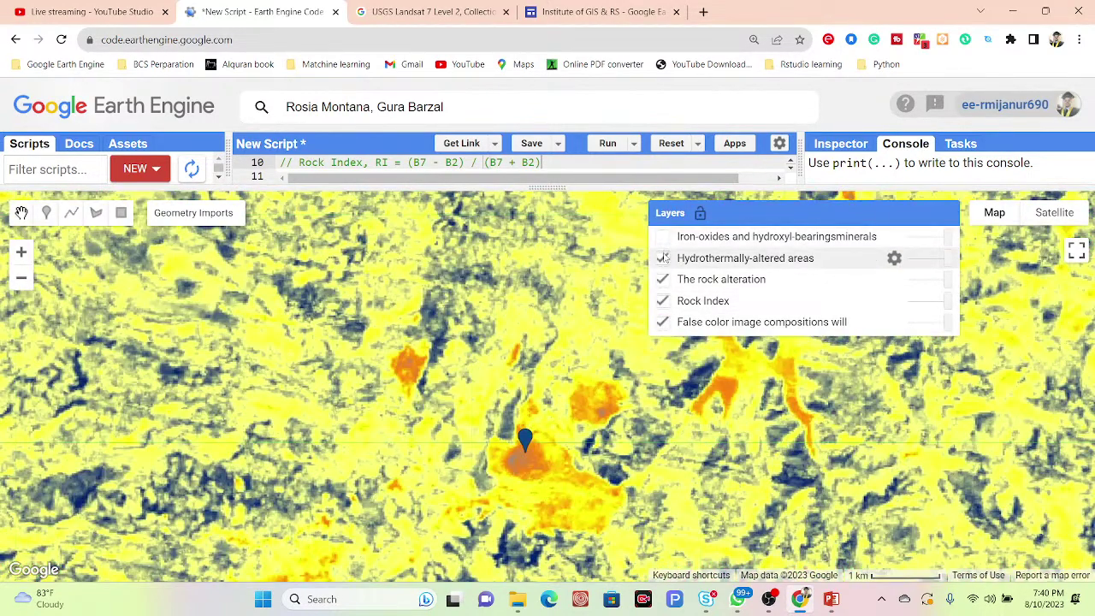
pyautogui.click(664, 259)
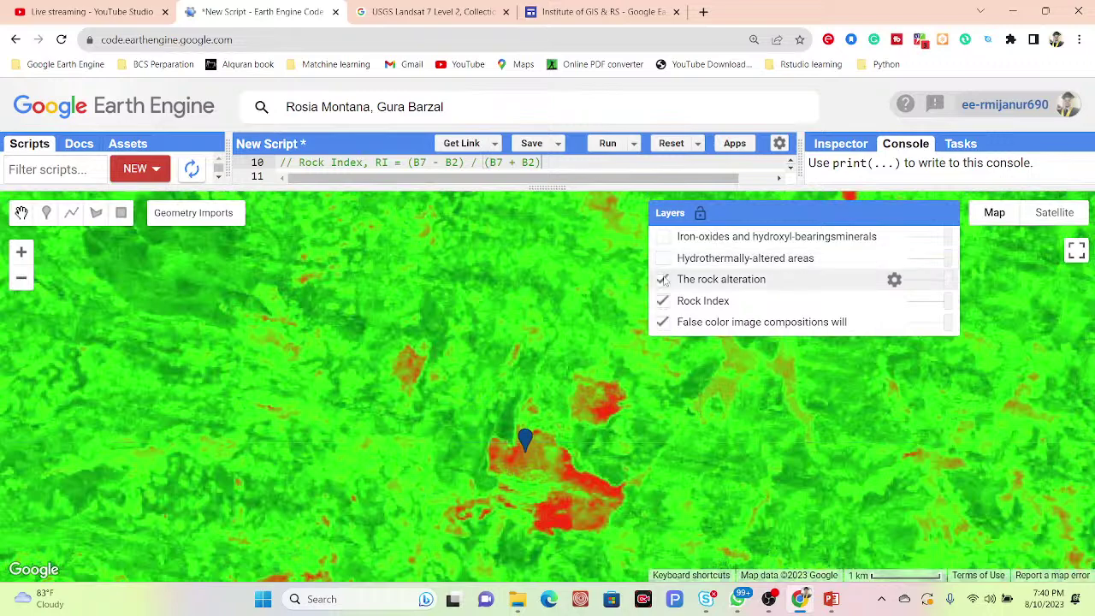
pyautogui.click(665, 280)
pyautogui.click(663, 300)
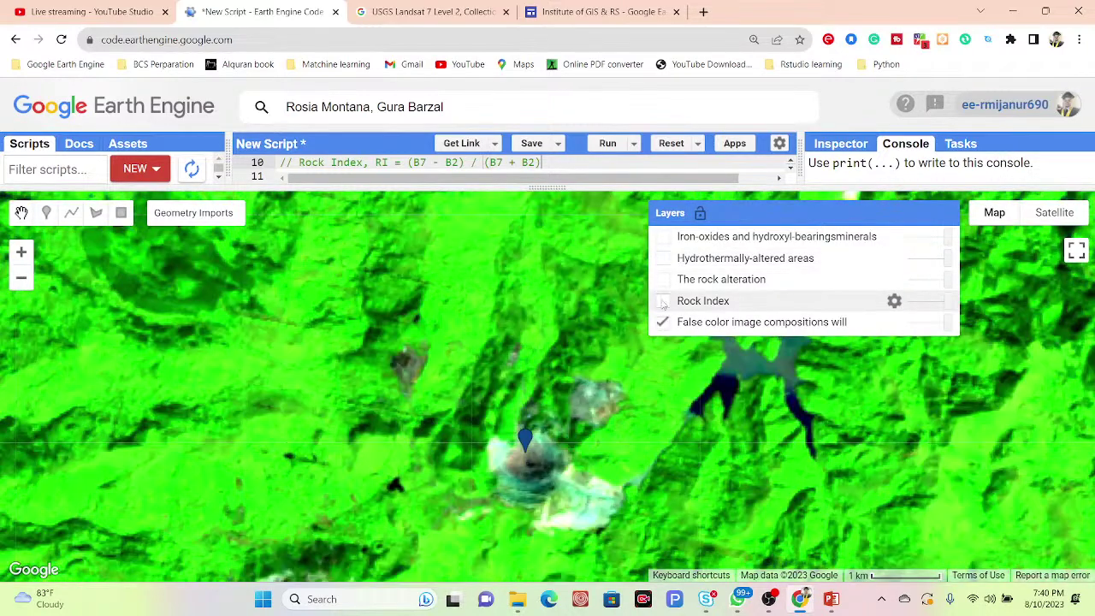
pyautogui.click(664, 321)
pyautogui.click(663, 322)
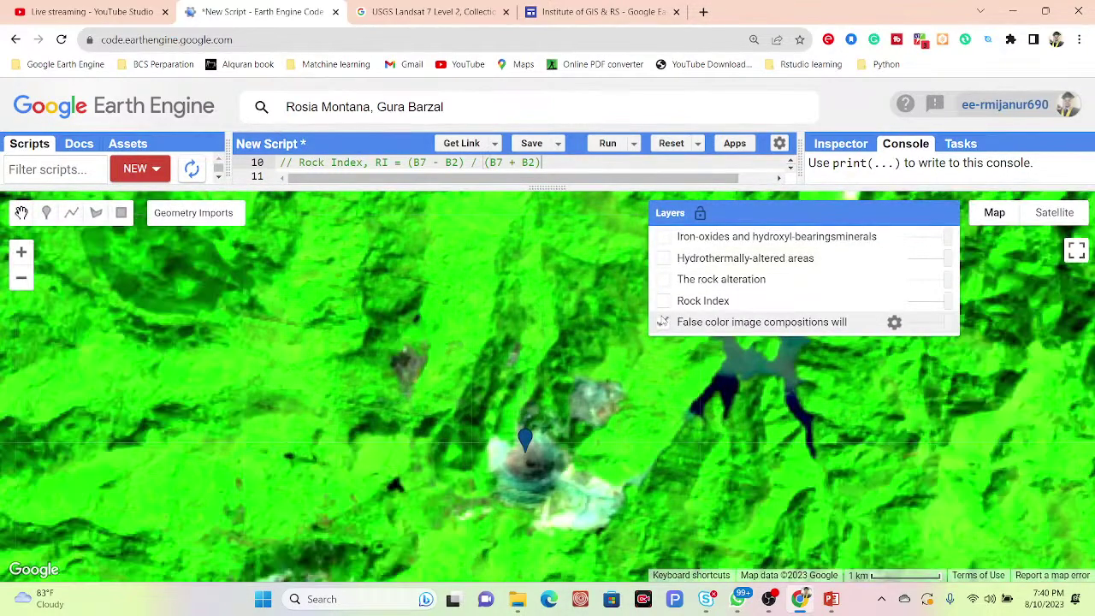
pyautogui.click(663, 301)
pyautogui.click(663, 279)
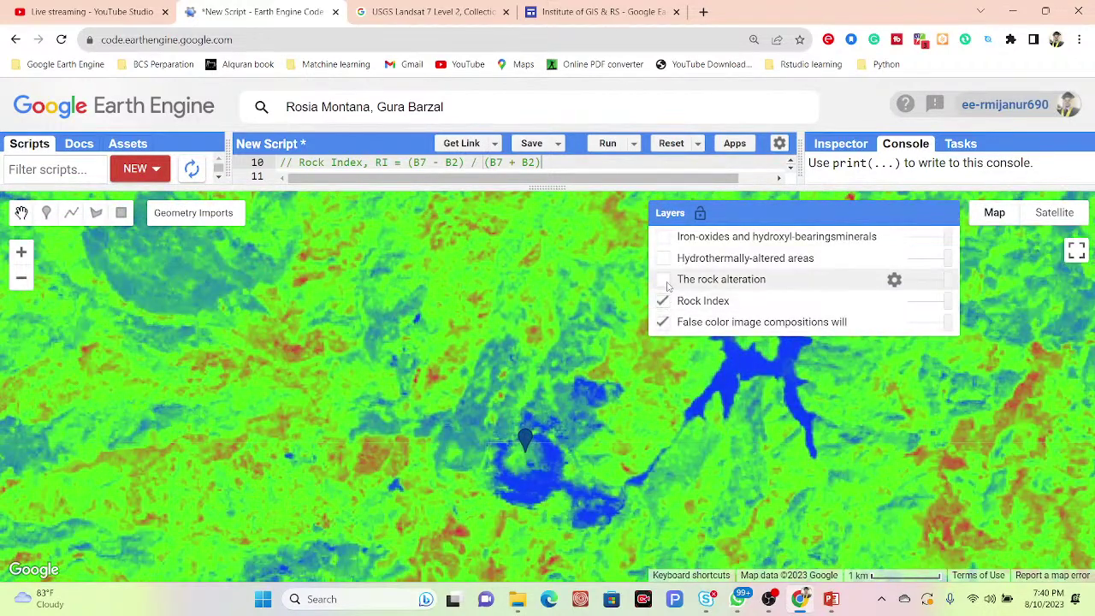
pyautogui.click(663, 258)
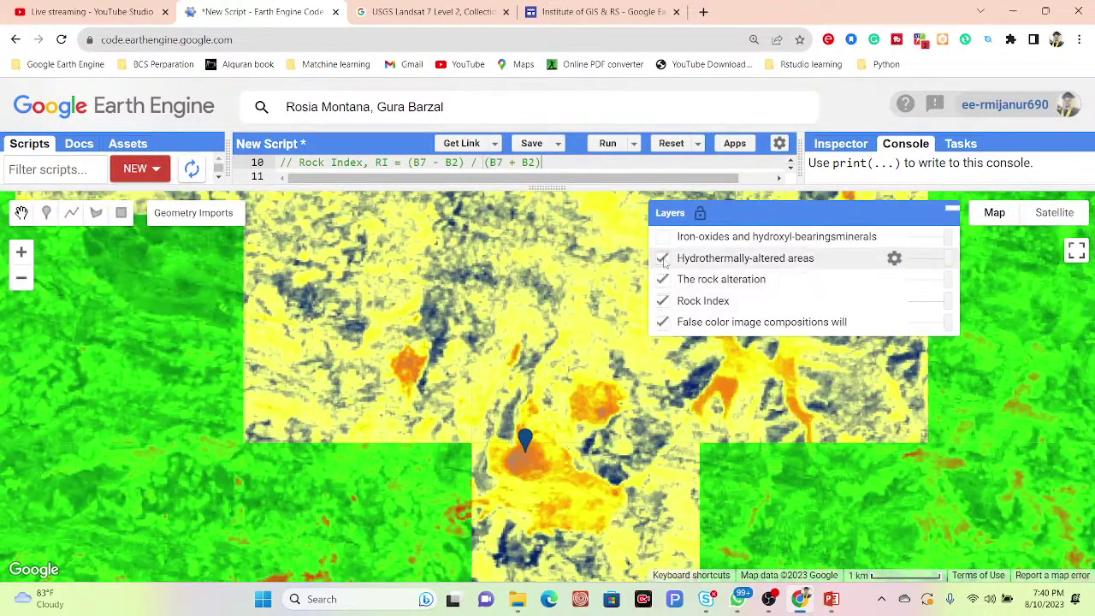